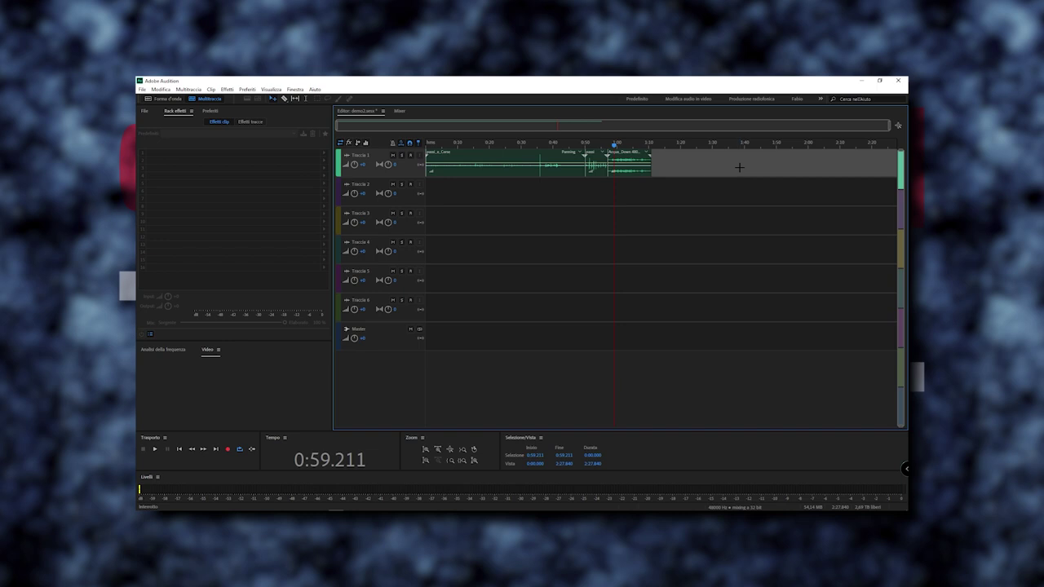
Step: Show the track effects in the Effects Rack for Traccia 3 and for Traccia 1
left_click(137, 167)
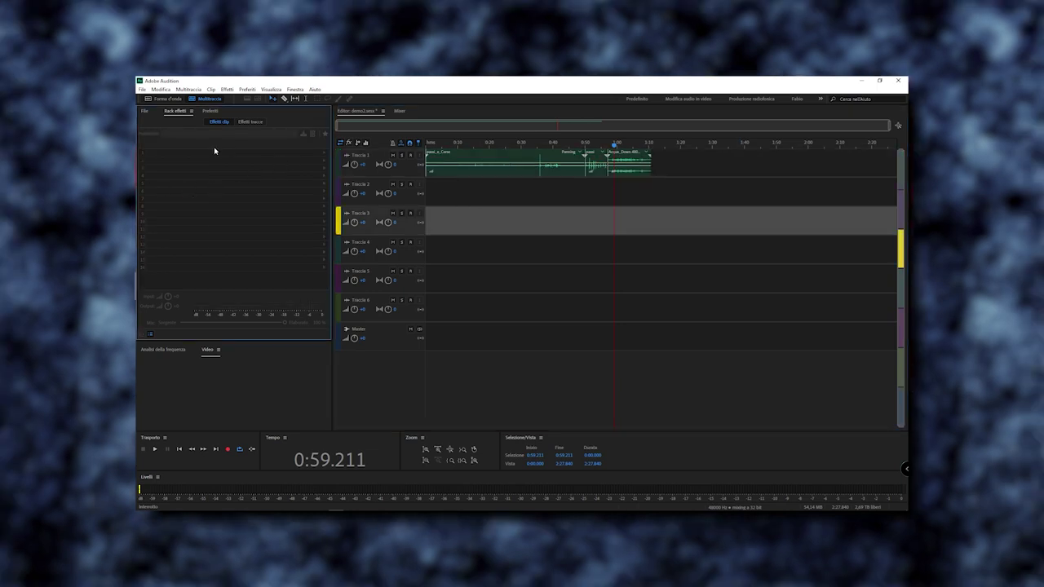
left_click(253, 122)
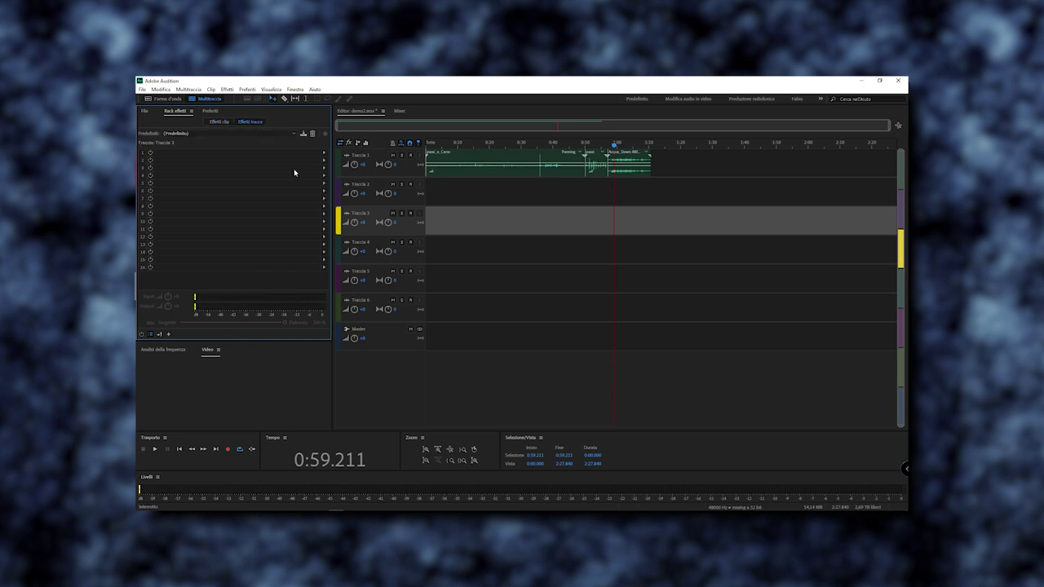
left_click(696, 196)
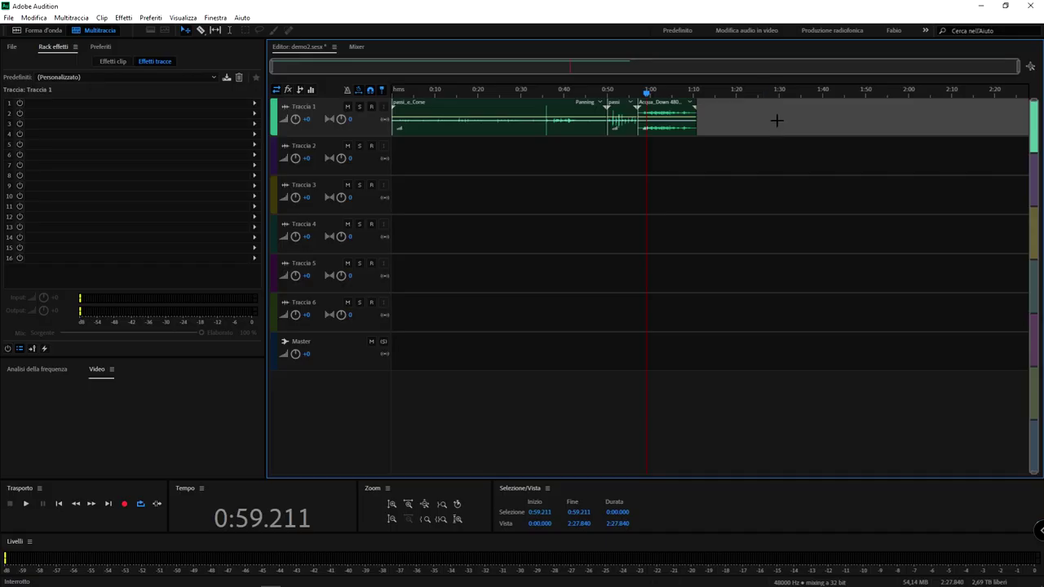
left_click_drag(777, 121, 358, 376)
left_click(719, 157)
left_click_drag(780, 127, 385, 385)
left_click(689, 194)
left_click(746, 154)
left_click(755, 126)
left_click(209, 65)
Step: Switch the Effects Rack to clip effects and select the passi_e_Corse clip on Traccia 1
left_click(112, 61)
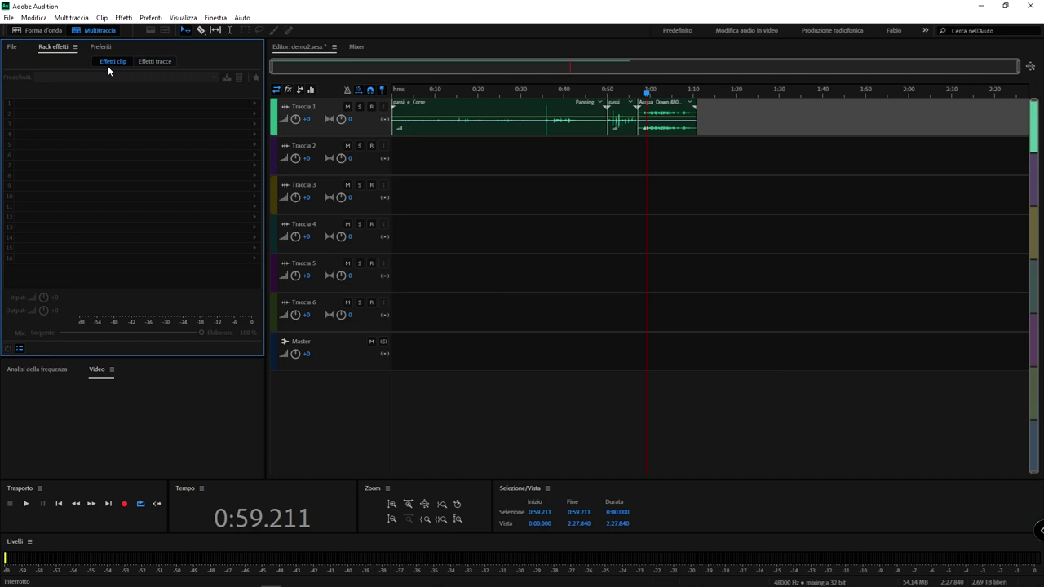
left_click(218, 18)
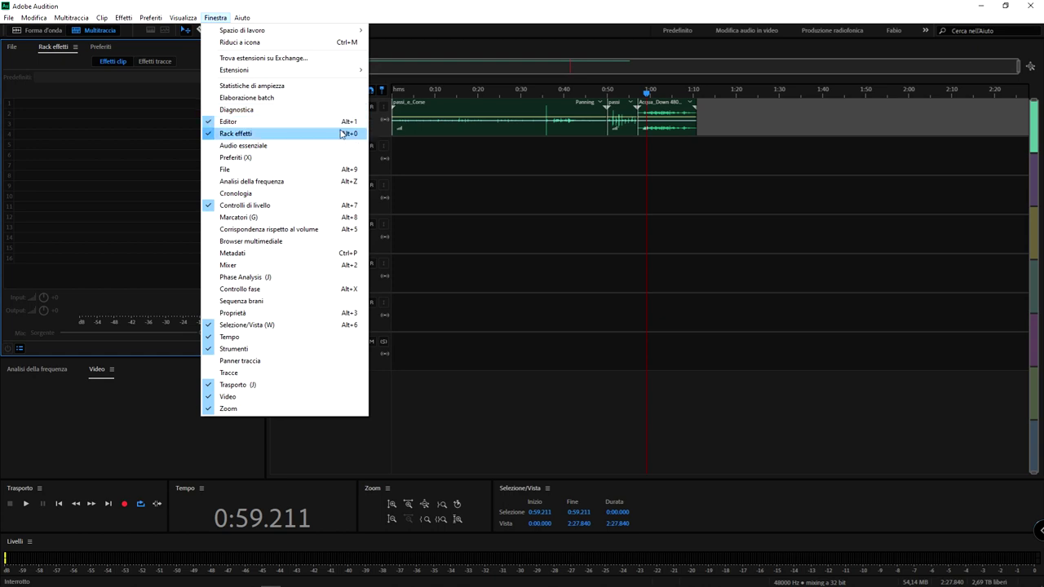
left_click(228, 134)
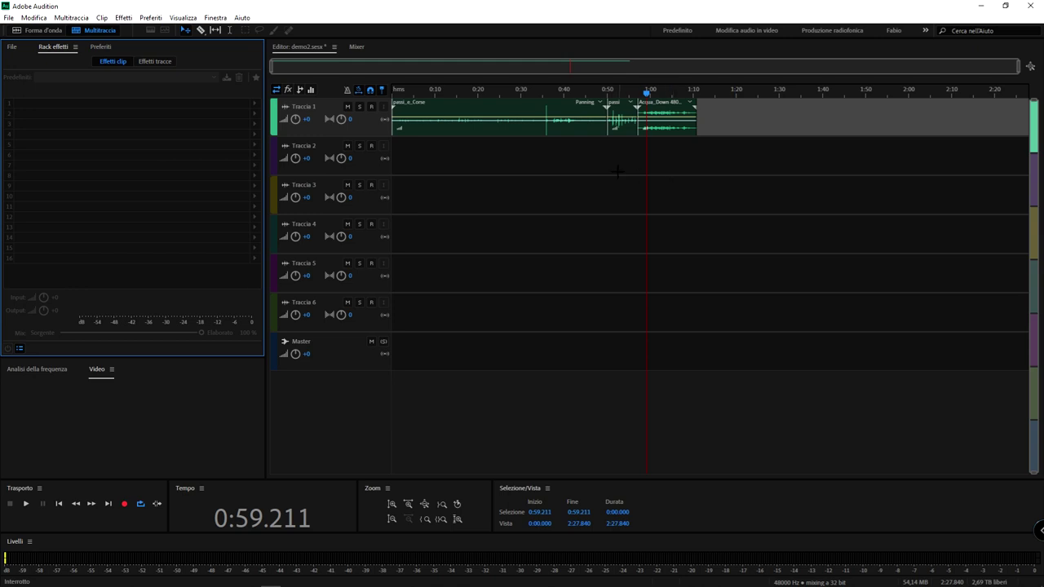
left_click(573, 134)
left_click(573, 93)
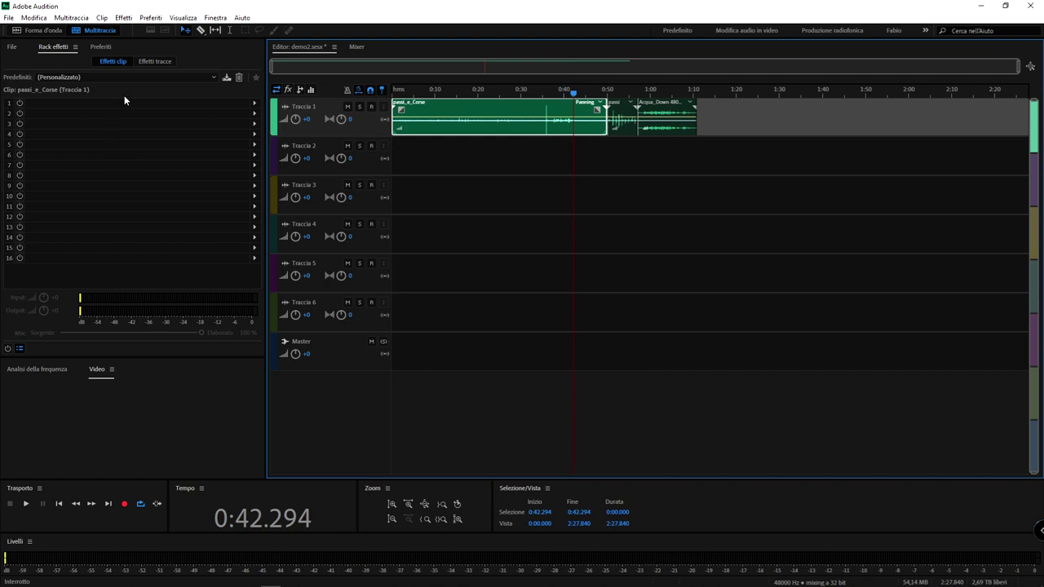
left_click(105, 65)
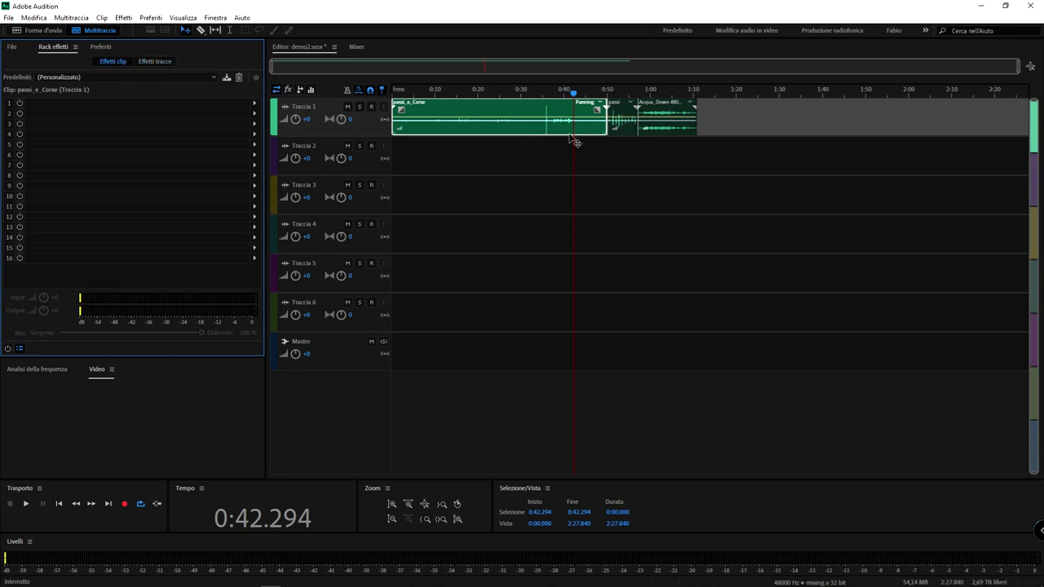
Step: Select the passi and Acqua_Down clips on Traccia 1 and play short passages of the clips without effects
left_click_drag(567, 97, 555, 91)
left_click(626, 120)
left_click(656, 122)
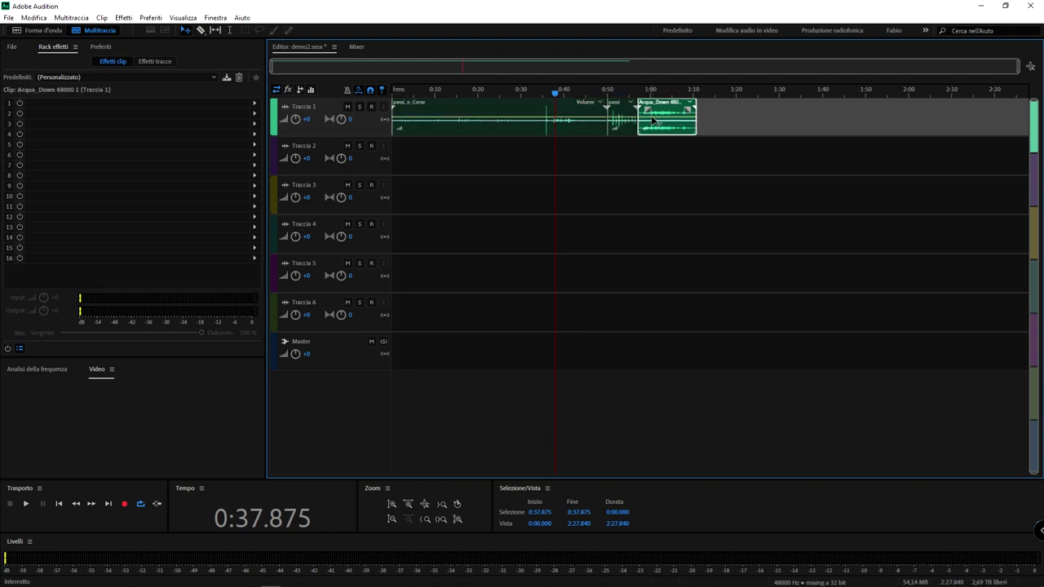
key("space")
left_click(612, 90)
key("space")
key("space")
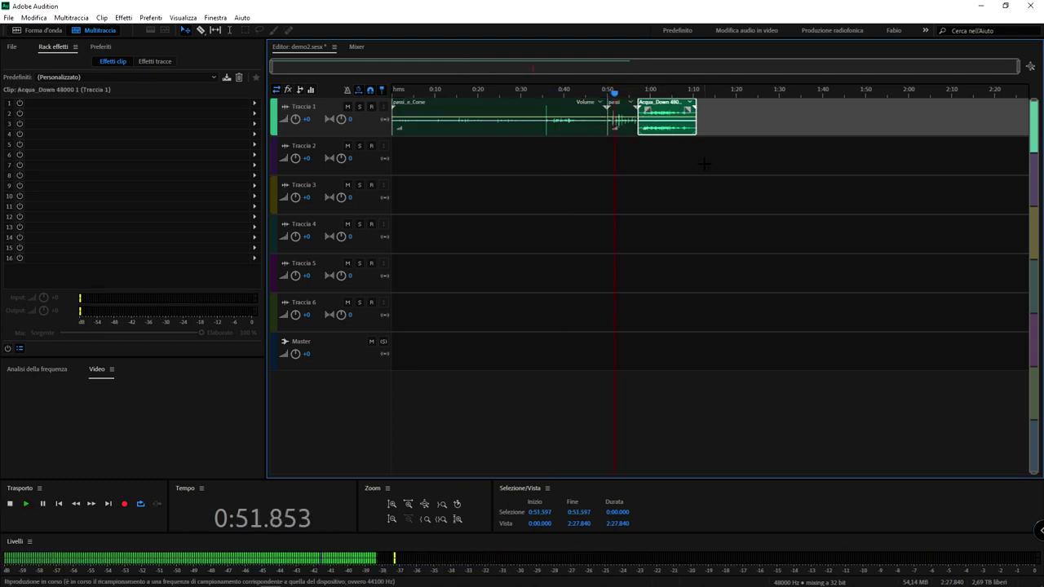
key("space")
left_click(643, 95)
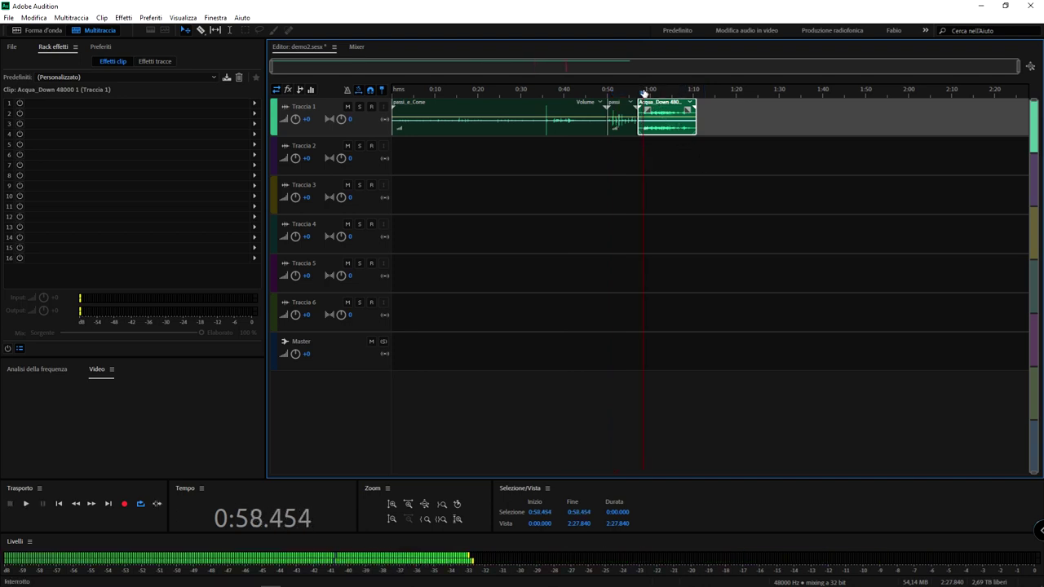
key("space")
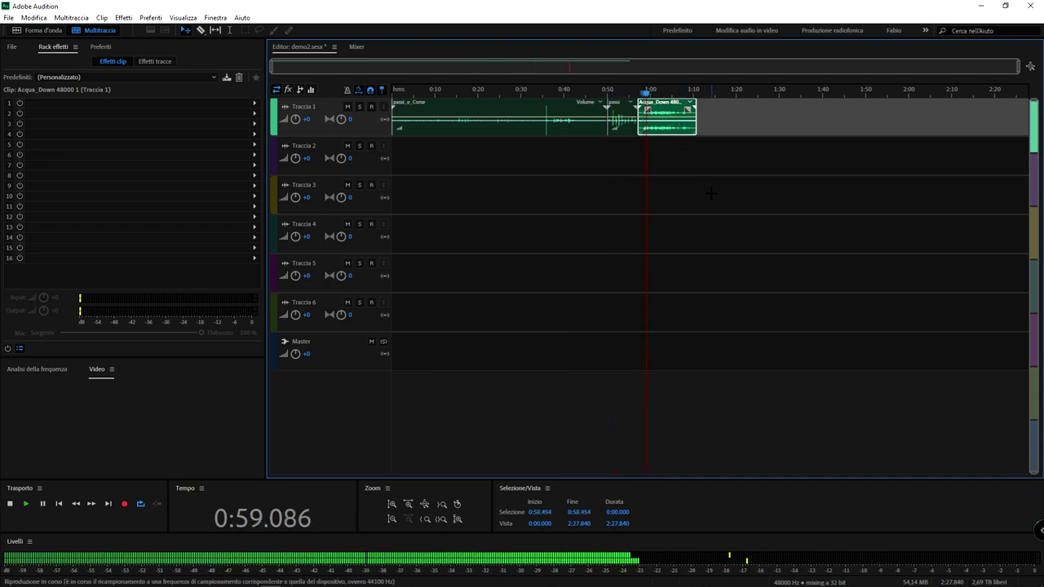
key("space")
Step: Add a convolution reverb with the Corridoio amaro preset to slot 1 of the passi_e_Corse clip's effects
left_click(576, 131)
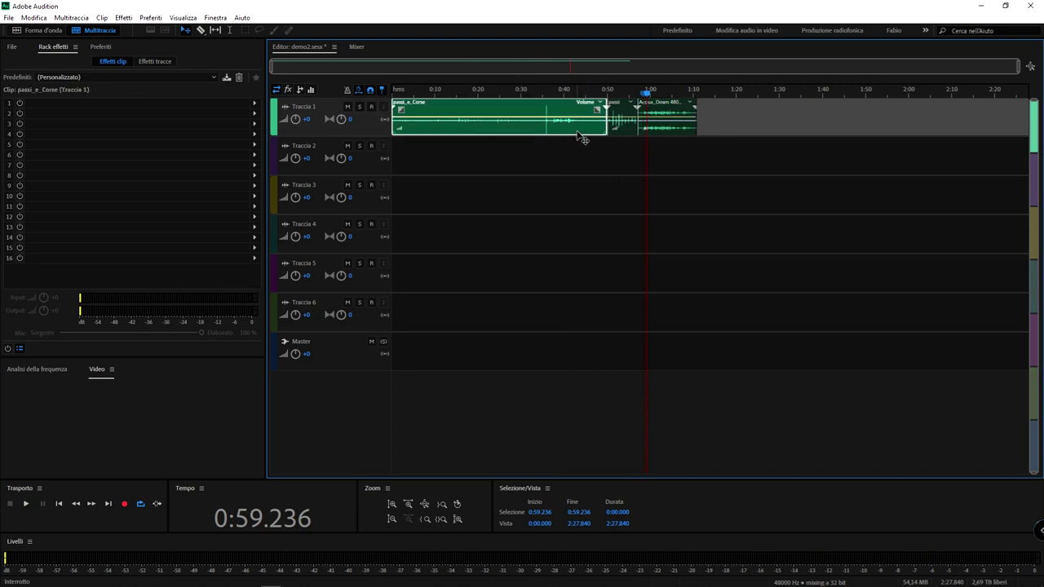
left_click(255, 103)
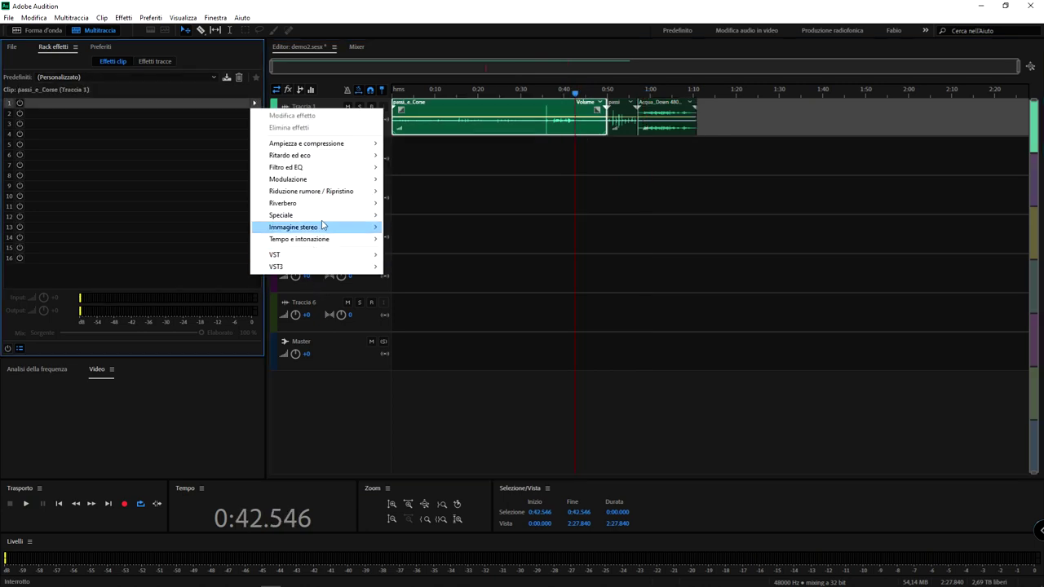
mouse_move(331, 212)
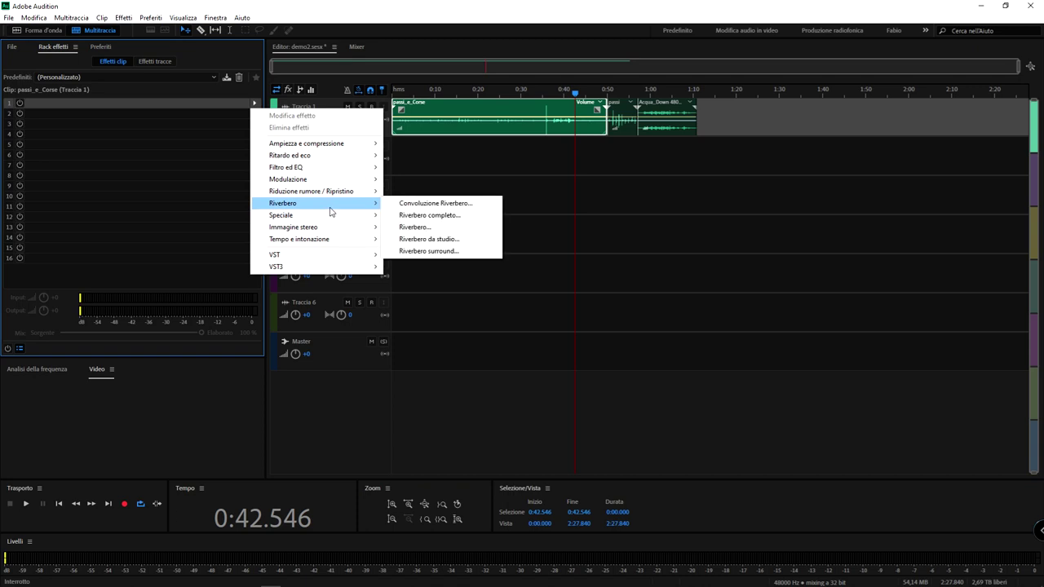
left_click(414, 209)
left_click_drag(592, 182, 779, 154)
left_click(718, 170)
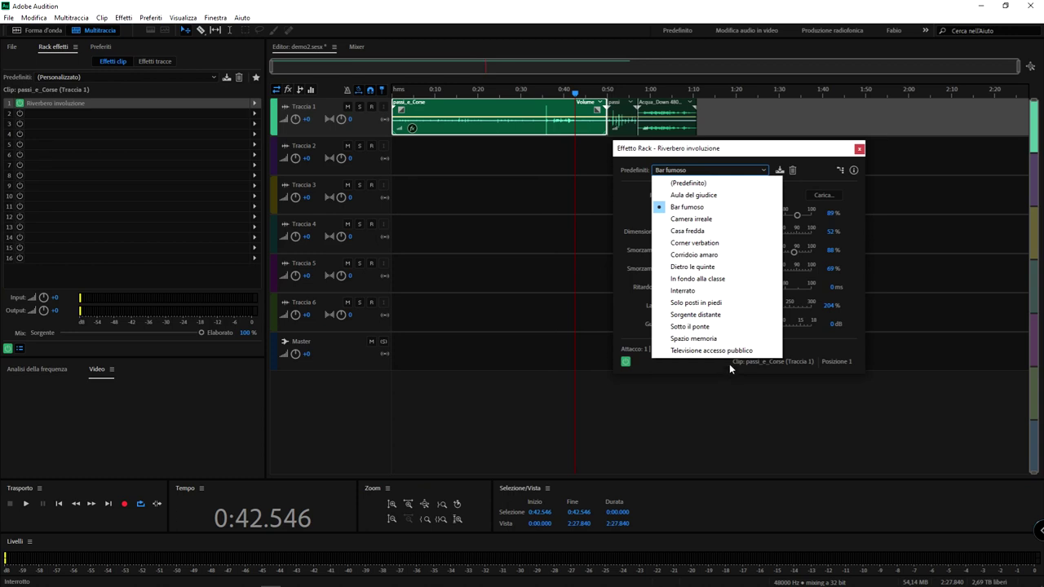
left_click(694, 254)
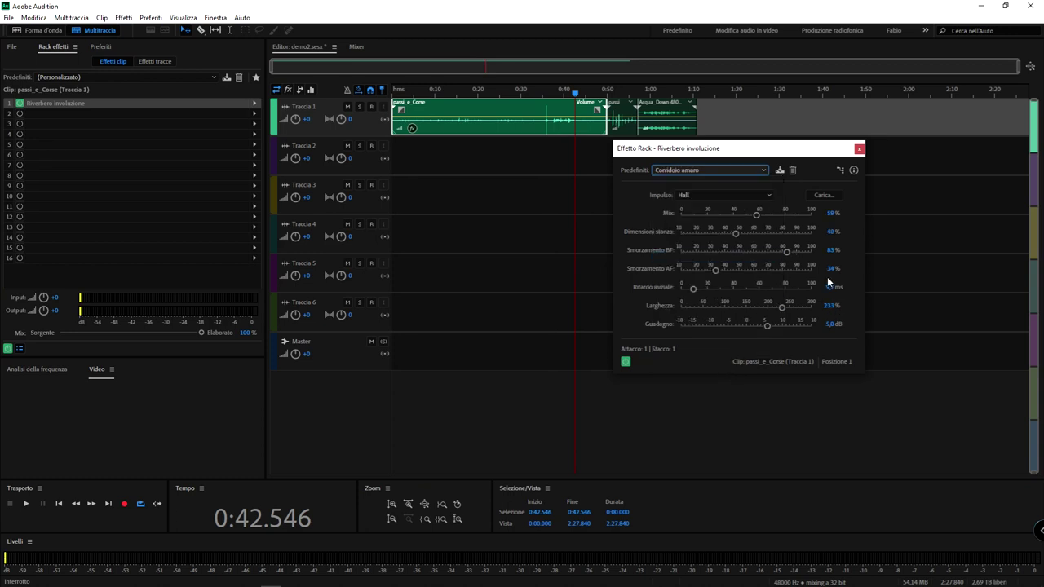
left_click(859, 150)
Step: Play passi_e_Corse from about 0:36 and passi from about 0:52 to compare the reverbed and dry sound
left_click_drag(569, 91, 550, 93)
key("space")
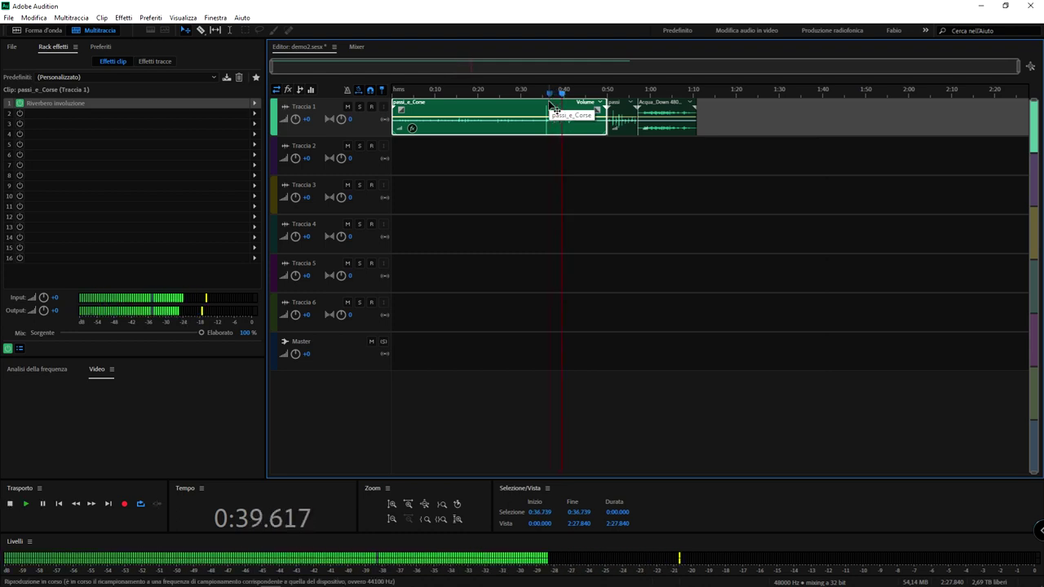
key("space")
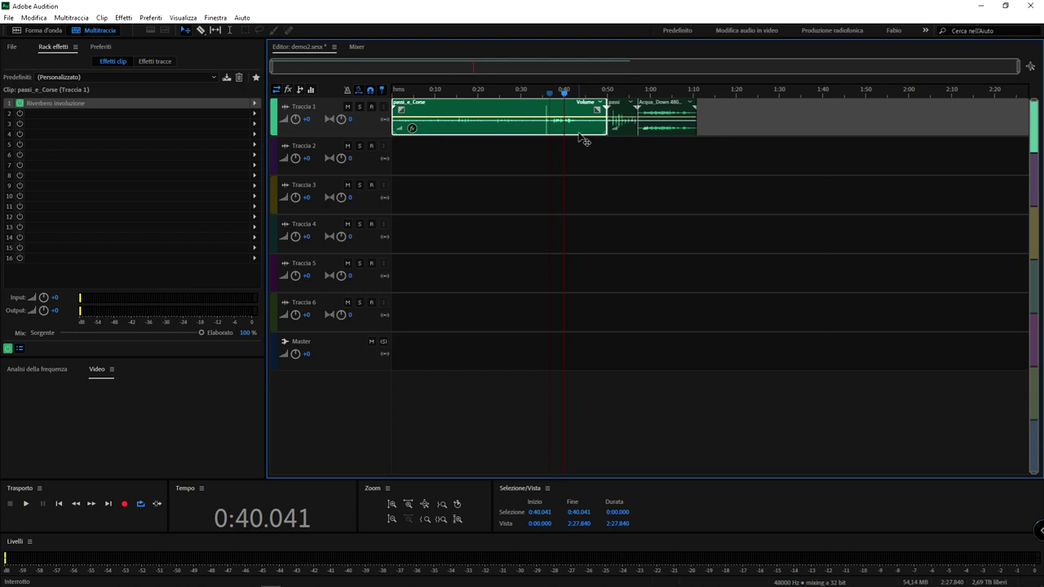
left_click(616, 92)
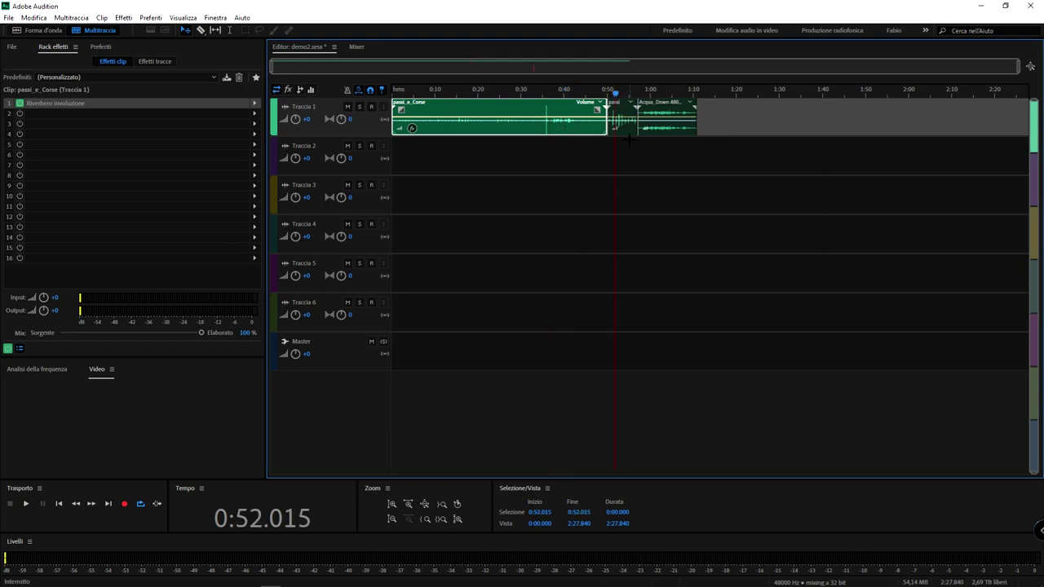
key("space")
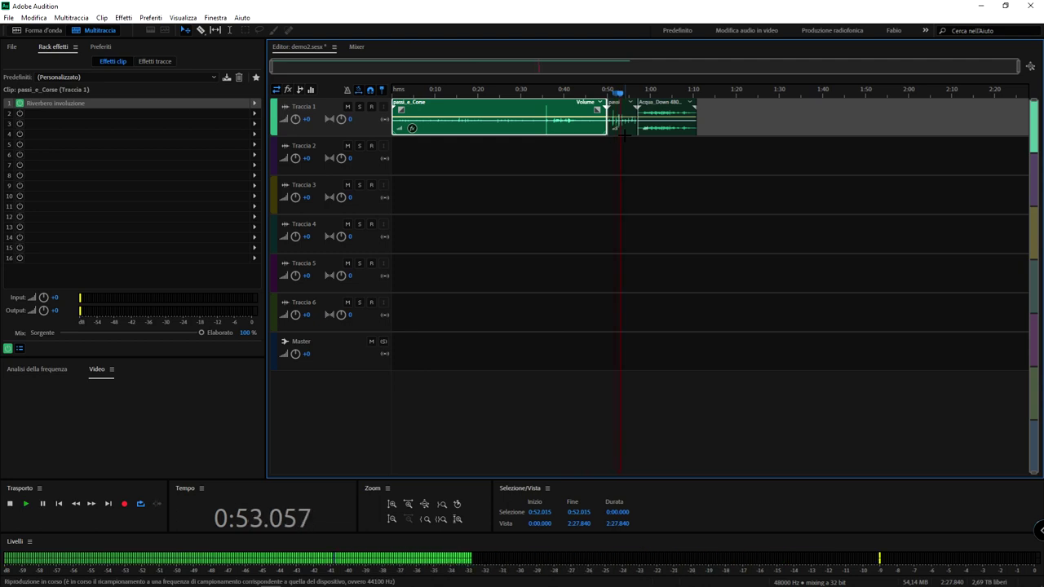
key("space")
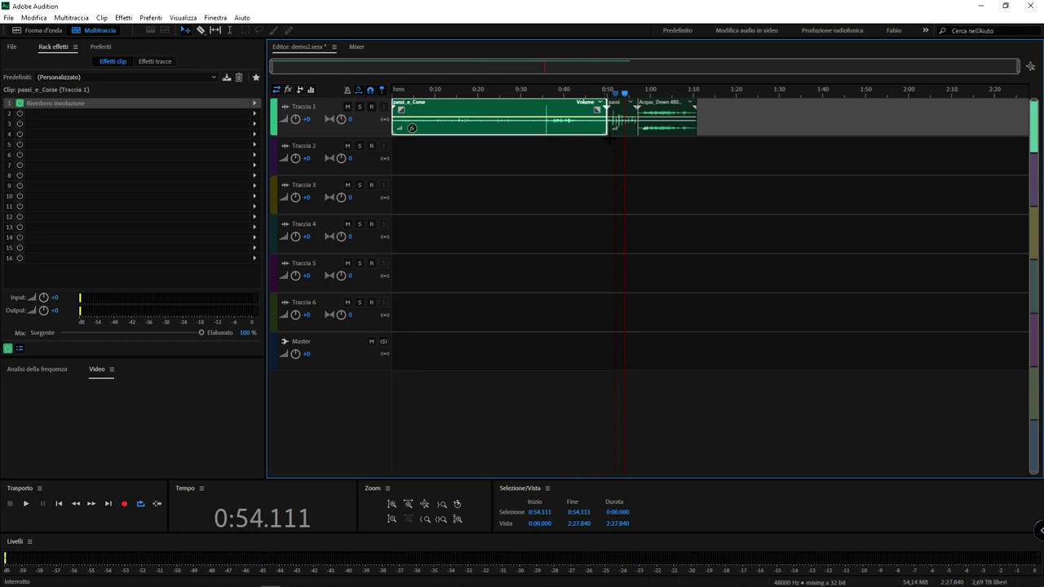
Step: Compare the clip effects listed for the passi clip with those of the passi_e_Corse clip
left_click(634, 133)
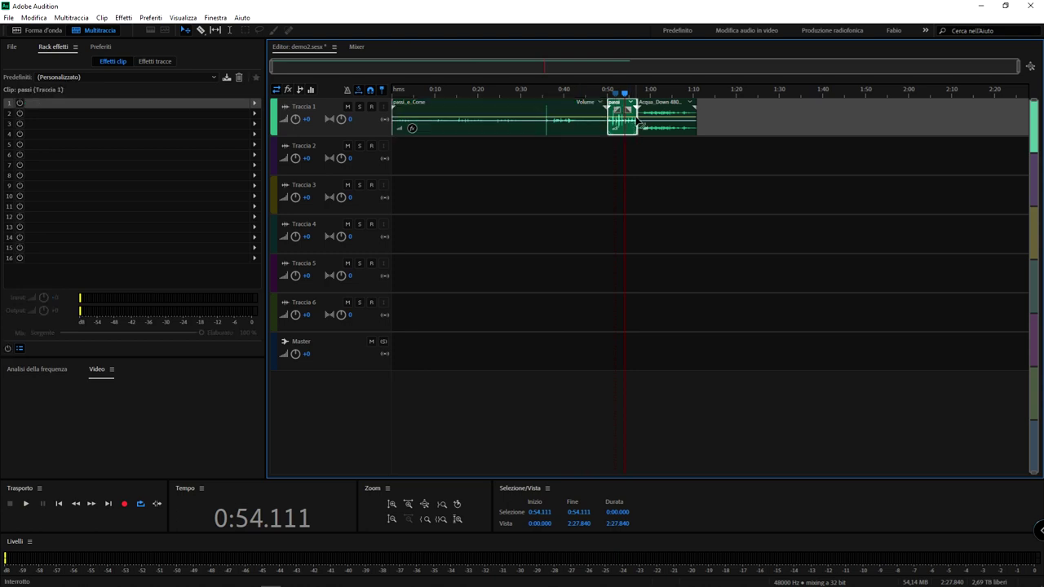
left_click(575, 140)
left_click(577, 130)
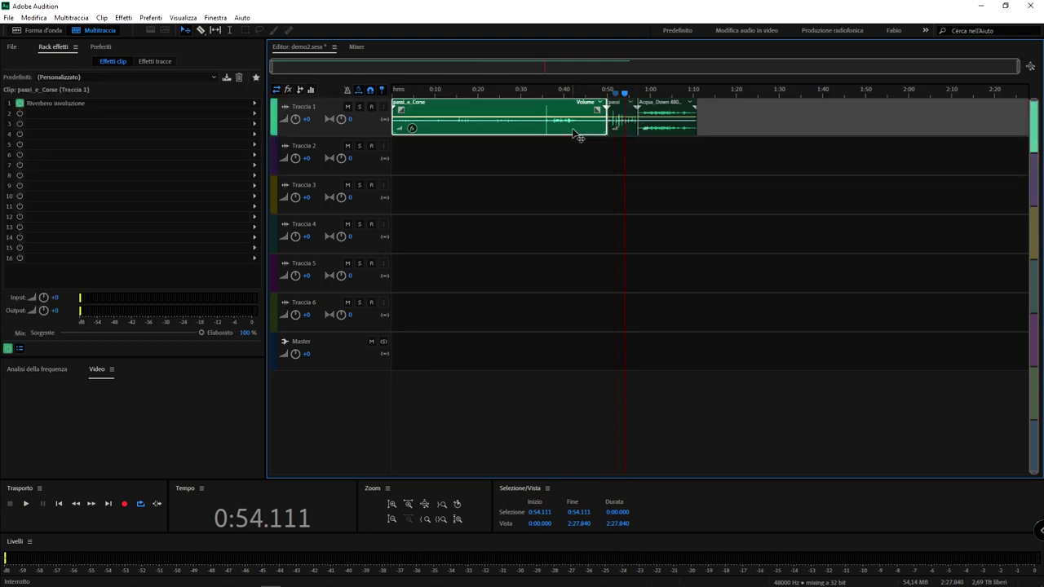
left_click(559, 90)
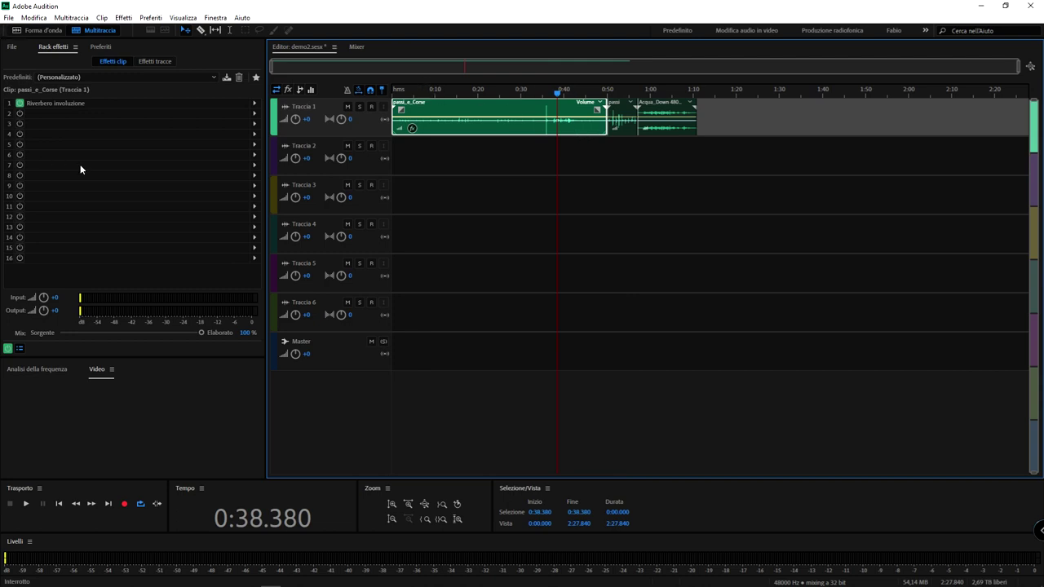
left_click(114, 65)
Step: Add the Delay analogico effect to slot 1 of the passi clip's effects
left_click(631, 119)
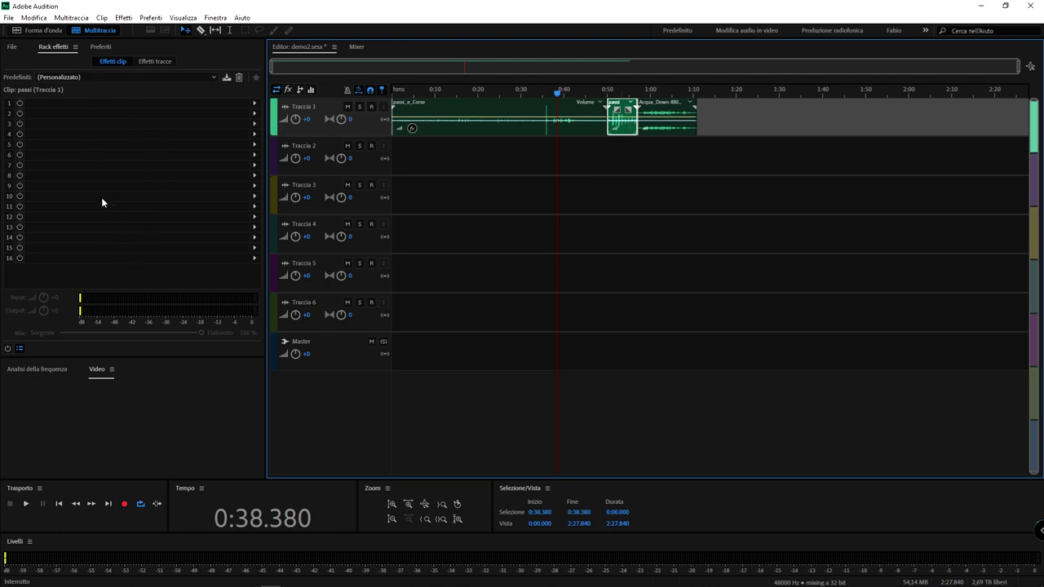
left_click(254, 103)
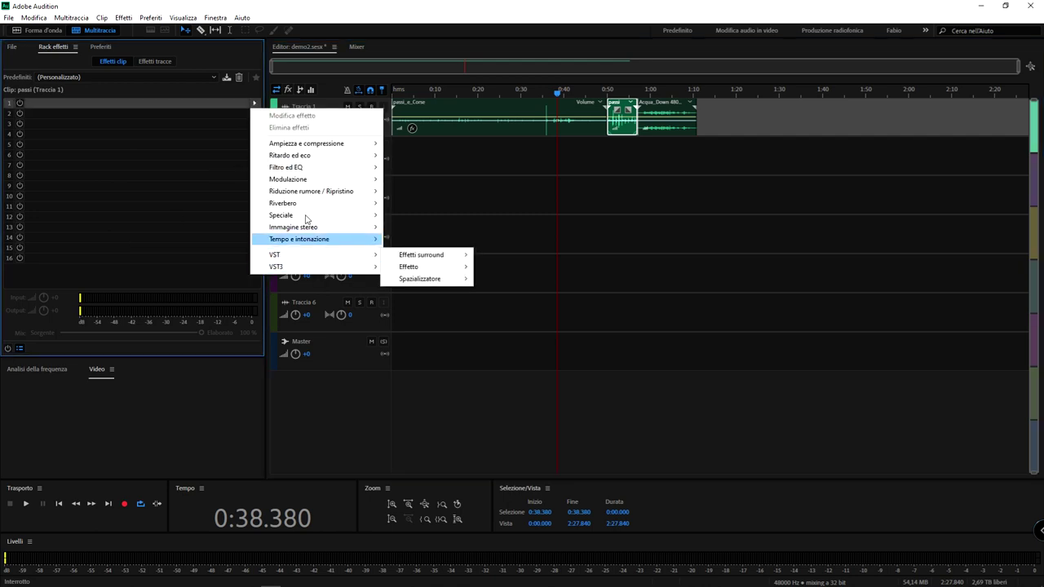
mouse_move(328, 161)
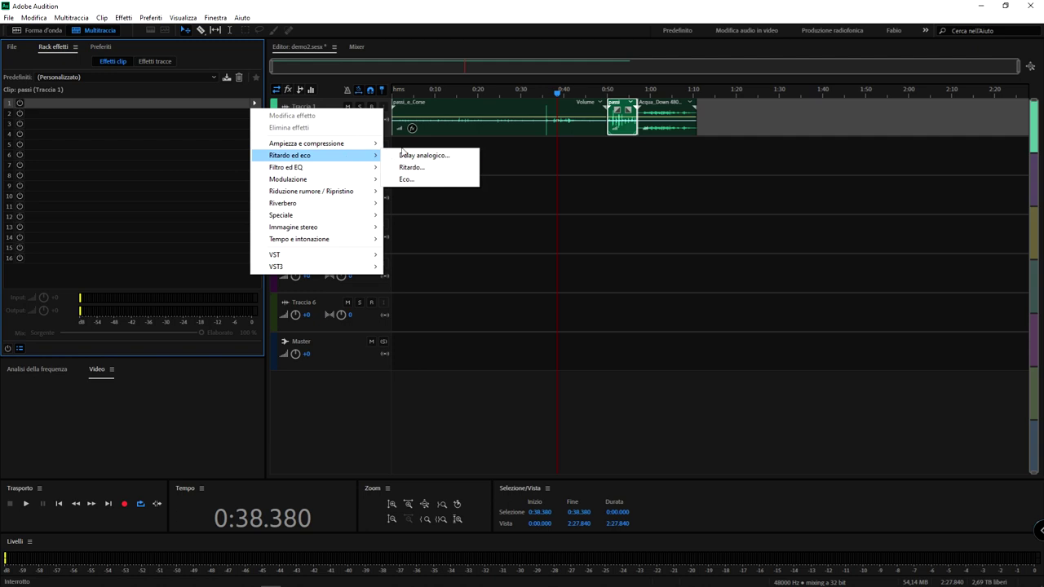
left_click(405, 154)
left_click_drag(580, 198, 786, 181)
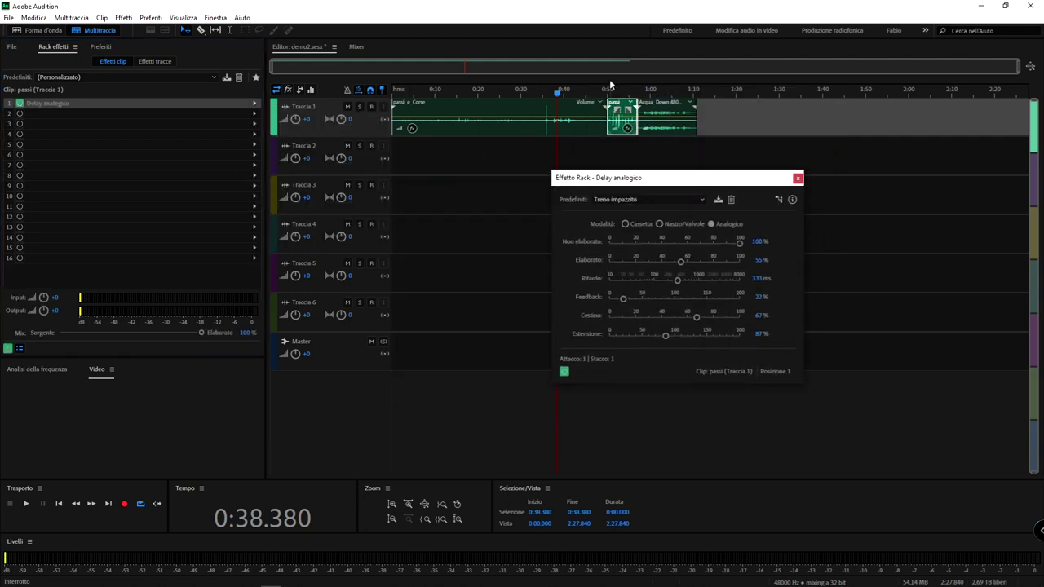
Step: Play the passi clip from about 0:50 to hear the analog delay
left_click(611, 87)
key("space")
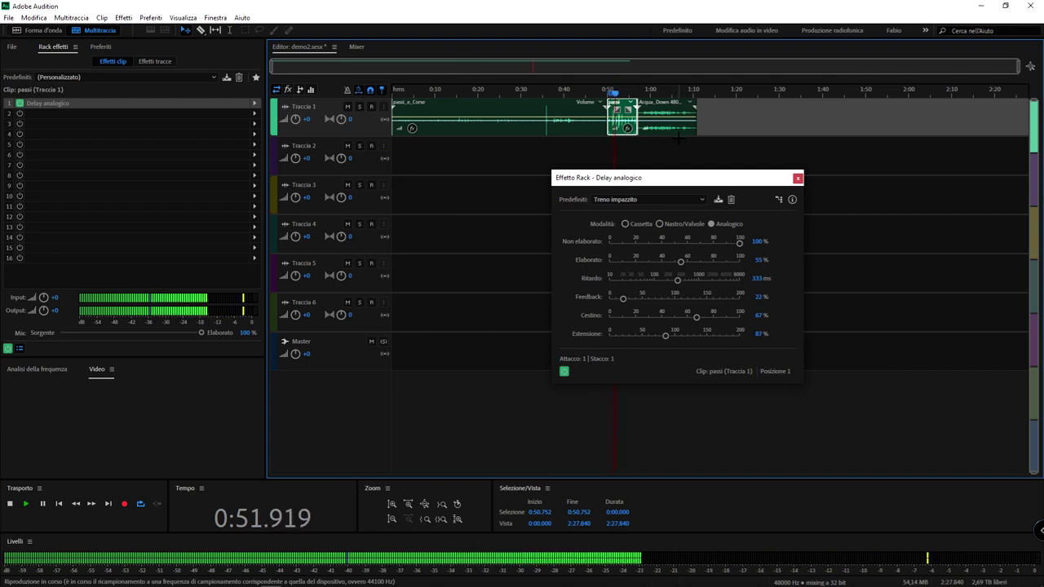
key("space")
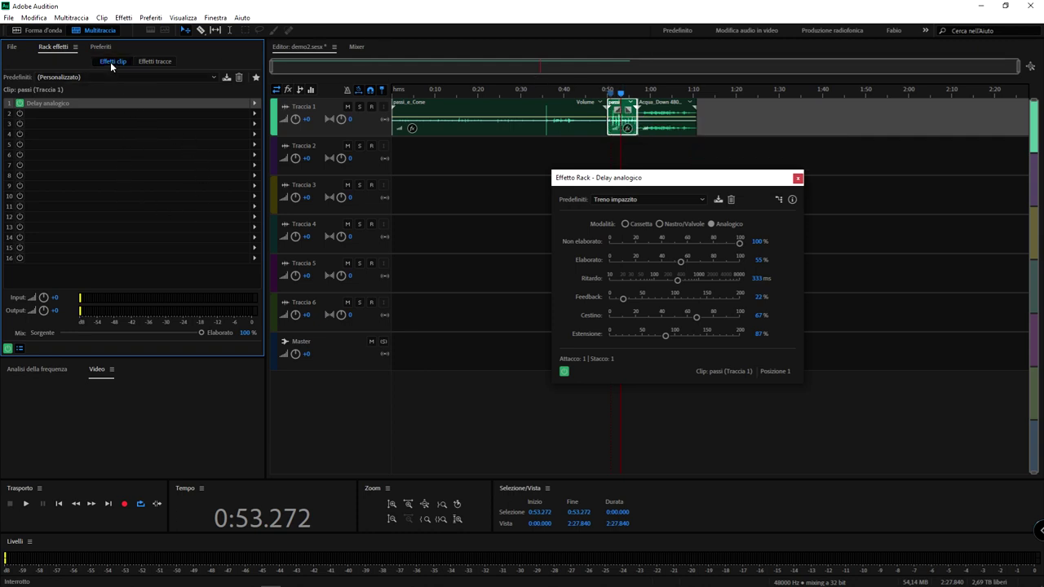
Step: Check the clip effects of passi_e_Corse, passi and Acqua_Down in turn, ending on passi
left_click(586, 128)
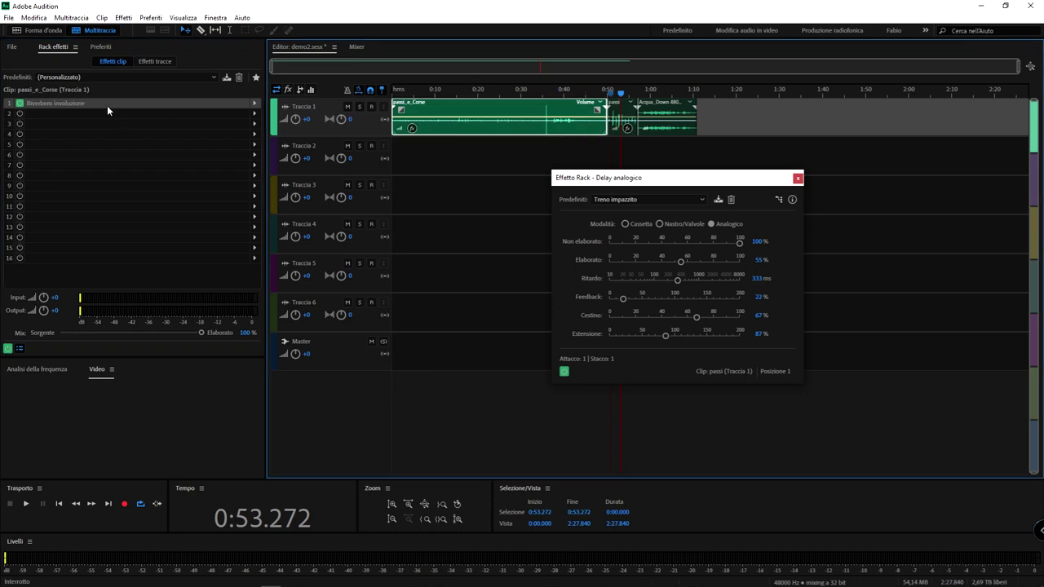
left_click(626, 120)
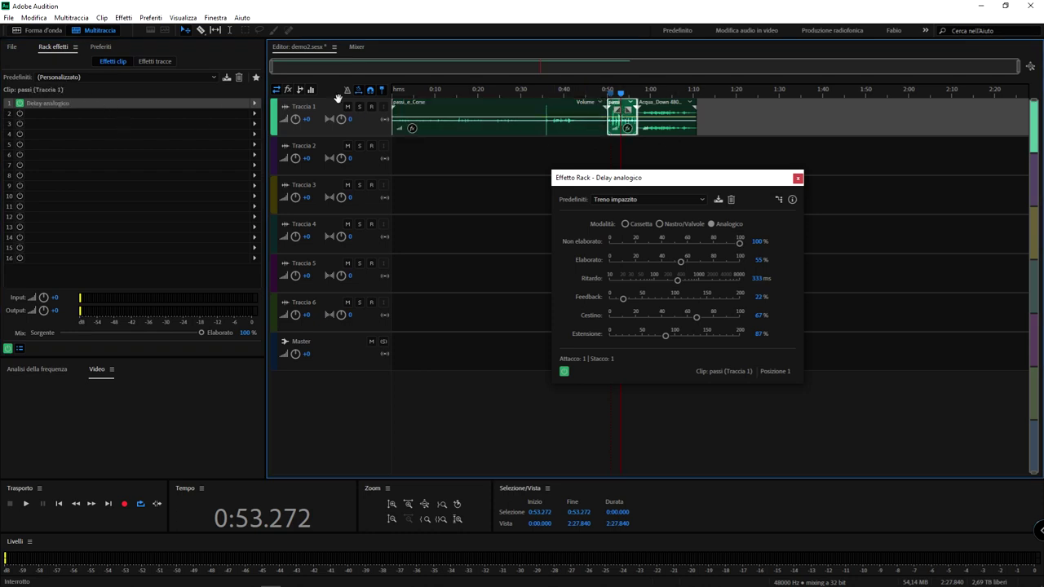
left_click(673, 121)
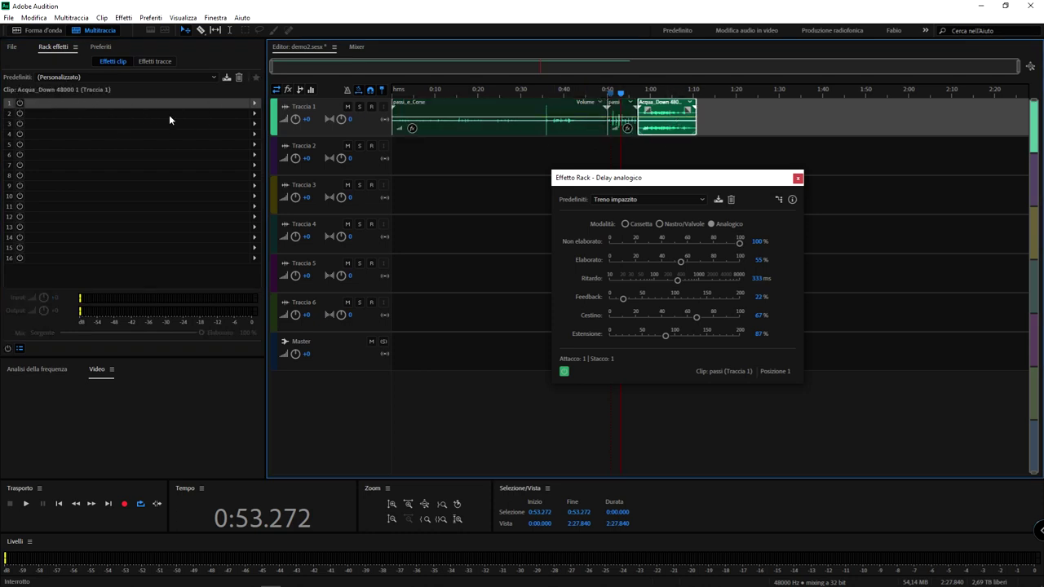
left_click(627, 124)
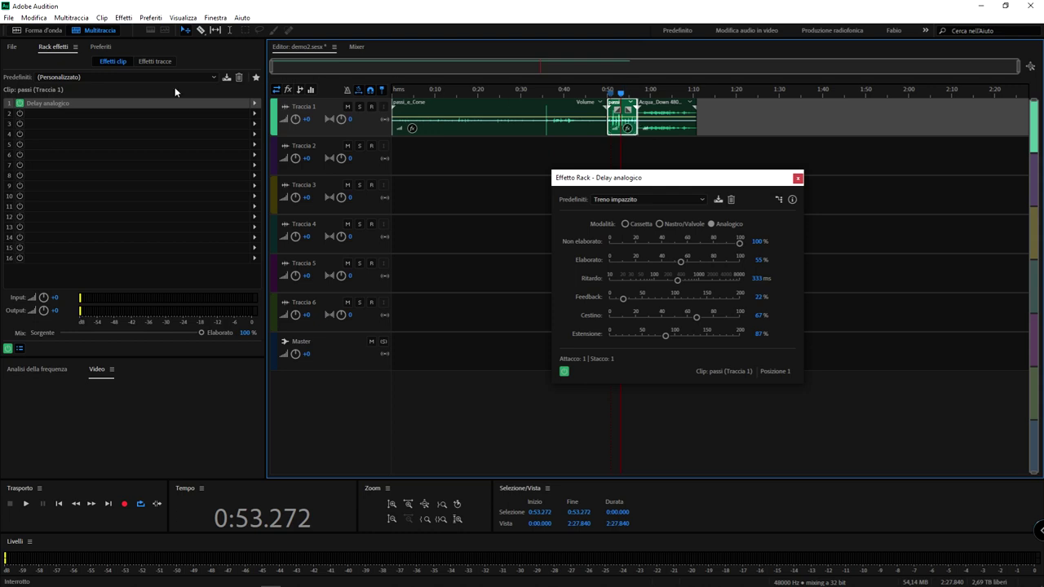
Step: Remove the Delay analogico effect from the passi clip and the reverb effect from the passi_e_Corse clip
left_click(62, 103)
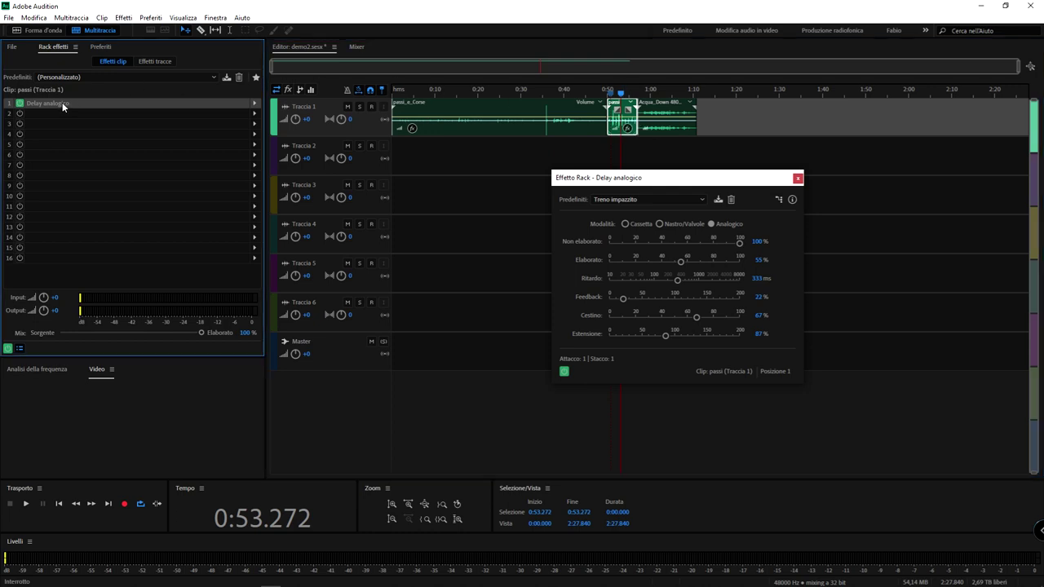
key("Delete")
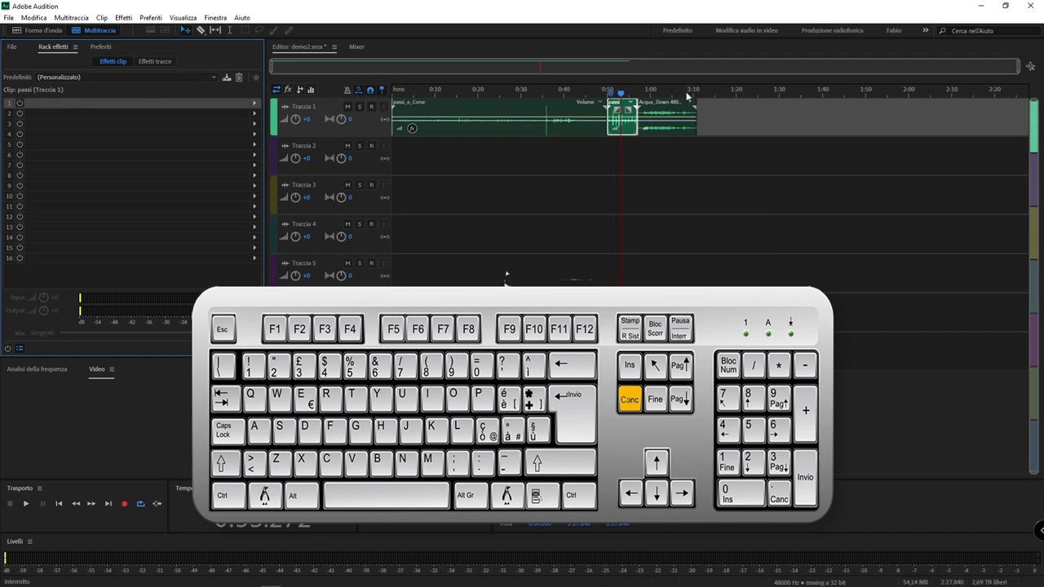
left_click(586, 126)
left_click(574, 88)
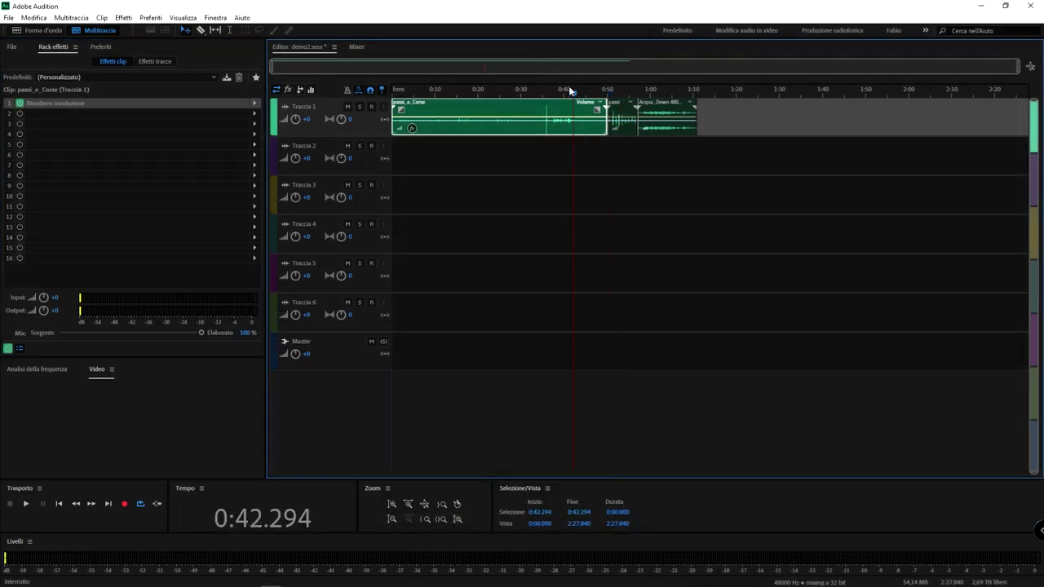
left_click(54, 102)
key("Delete")
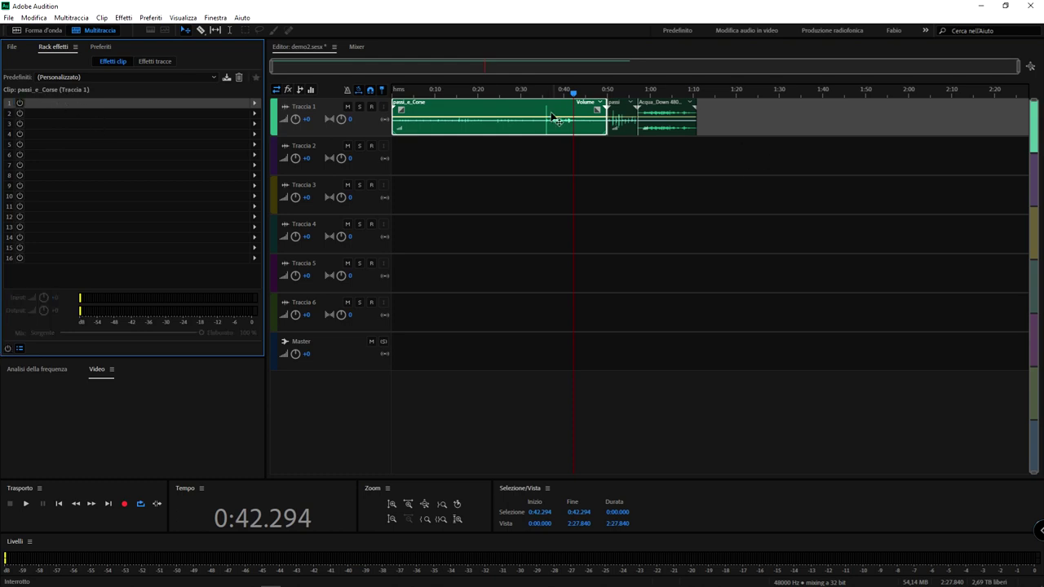
Step: Add the Delay analogico effect to slot 1 of Traccia 1's track effects, keeping its Treno impazzito preset
left_click(165, 61)
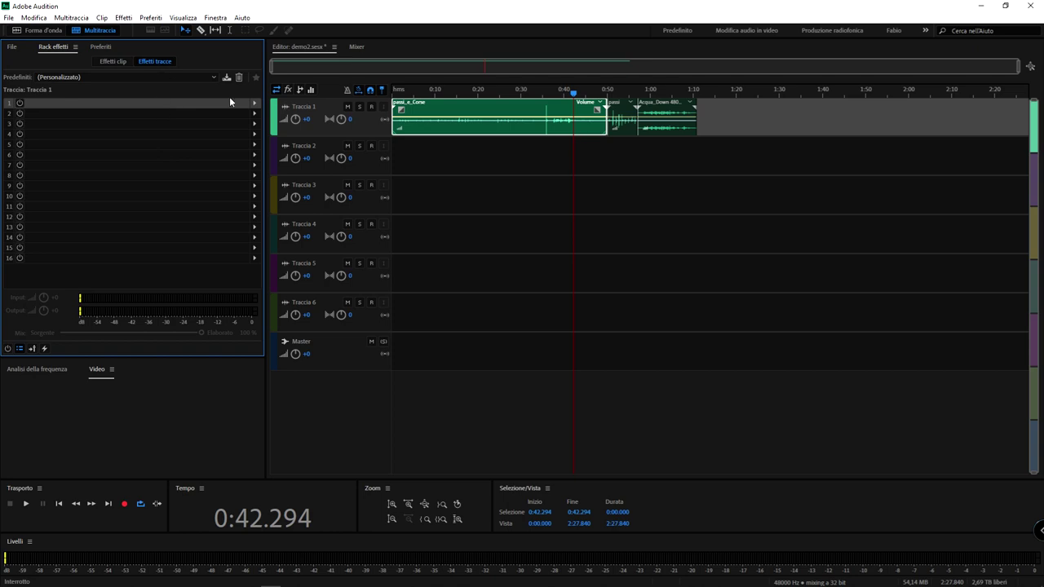
left_click(255, 103)
mouse_move(326, 155)
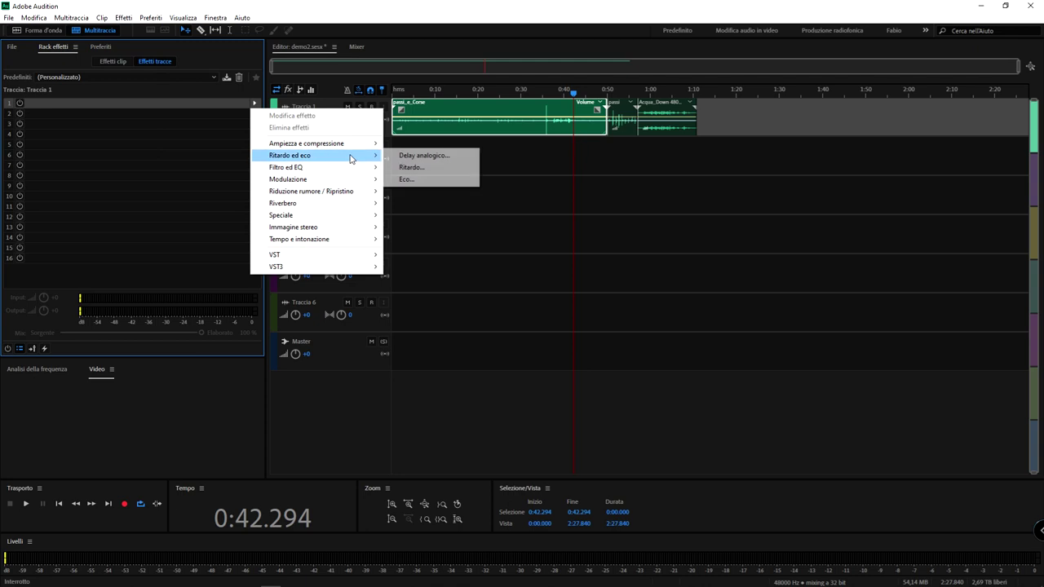
left_click(471, 161)
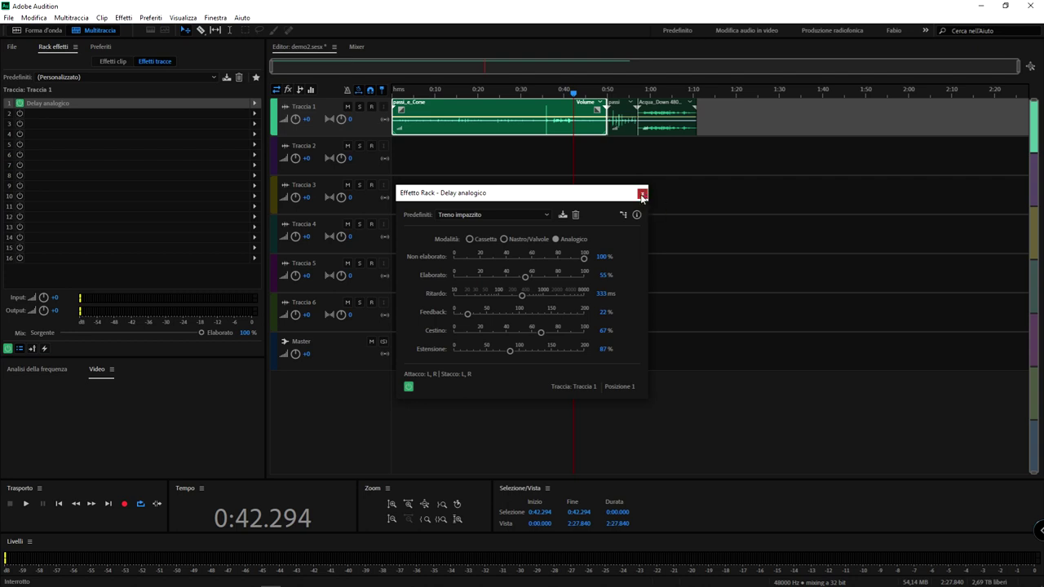
left_click(643, 195)
Step: Play parts of passi_e_Corse, passi and Acqua_Down in turn to hear the track-wide analog delay on Traccia 1
key("space")
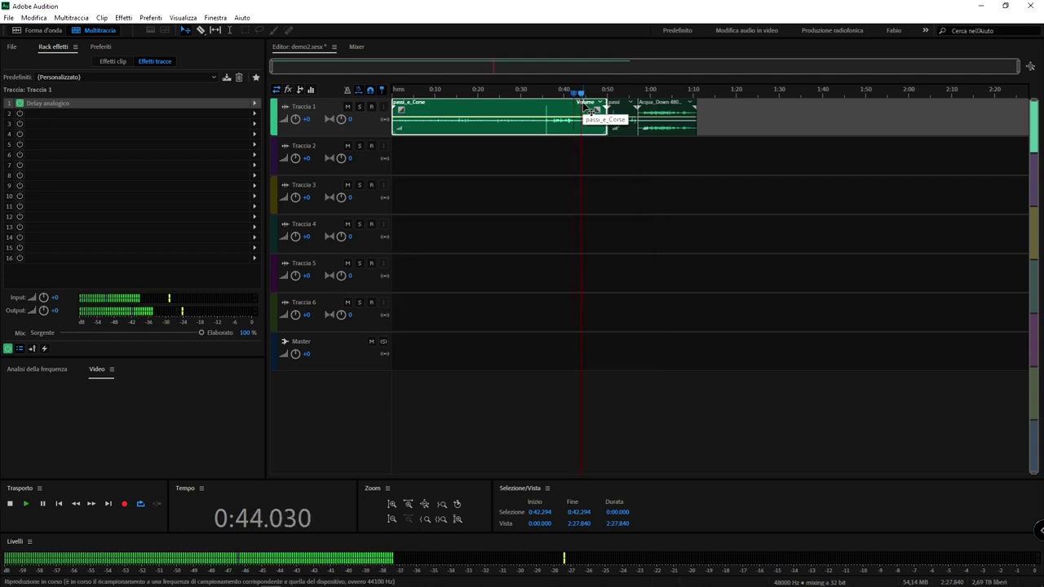
key("space")
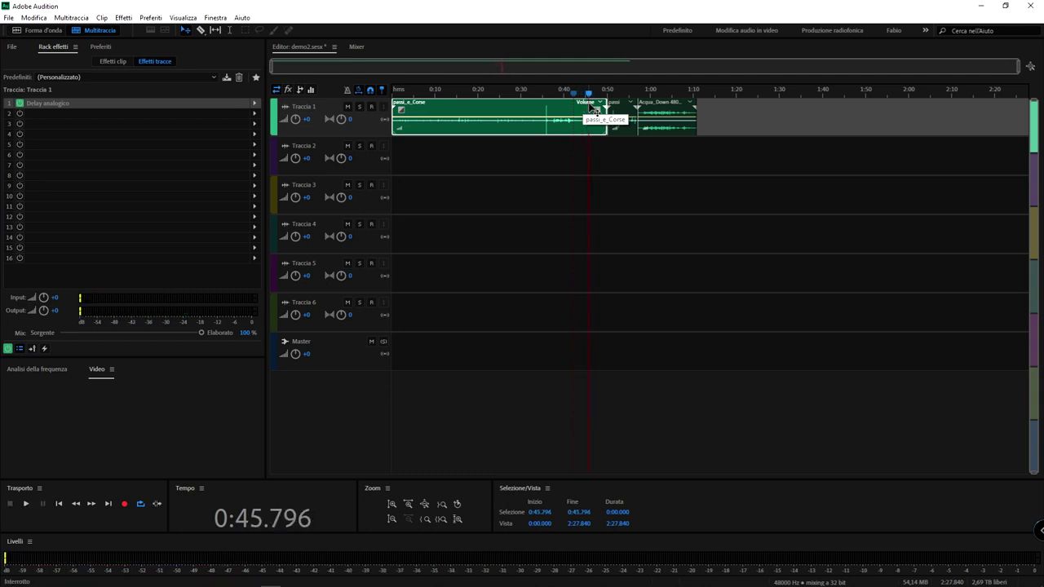
left_click(609, 94)
key("space")
key("space")
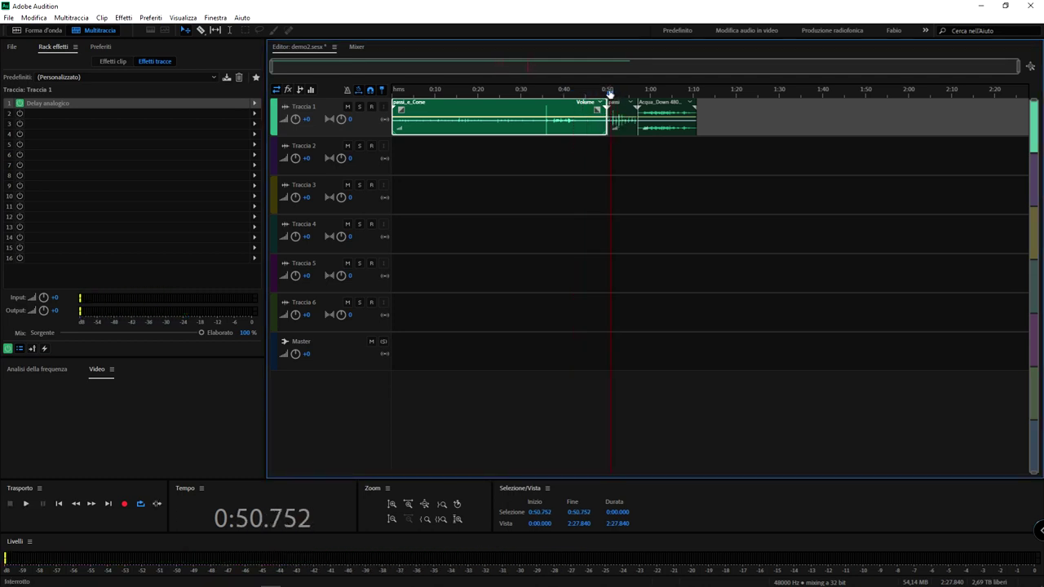
key("space")
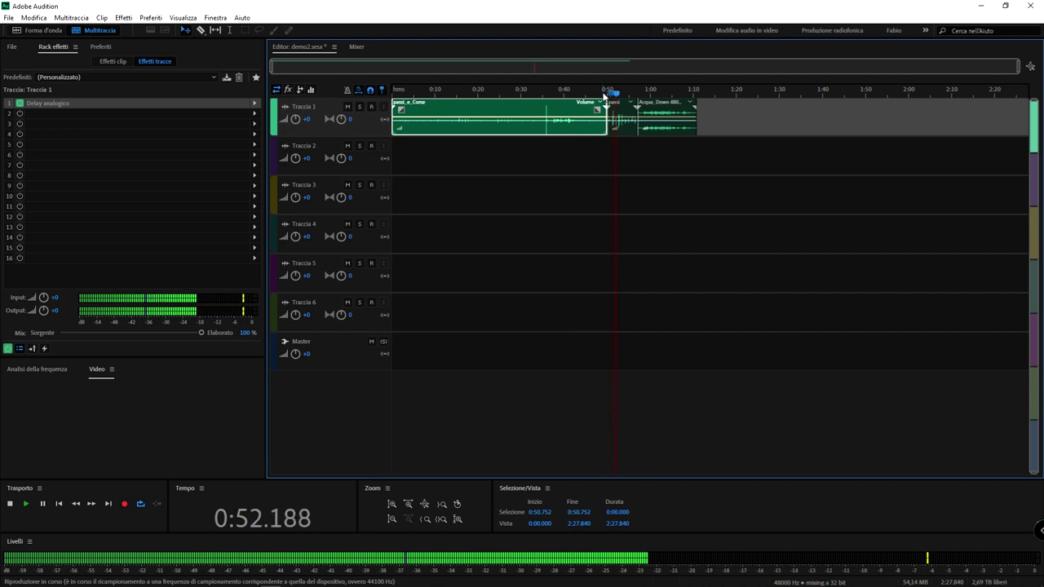
left_click_drag(622, 93, 668, 93)
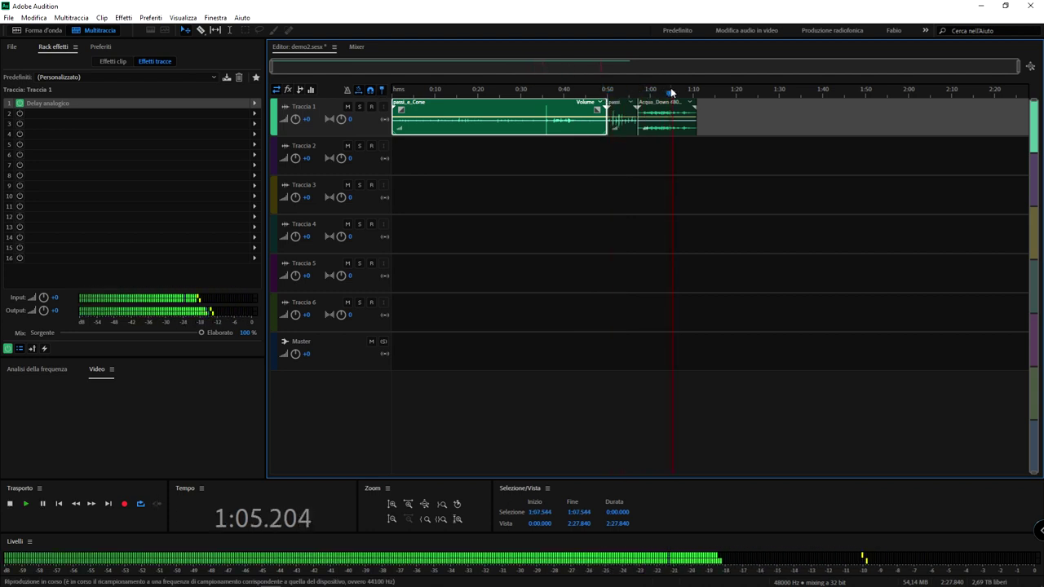
key("space")
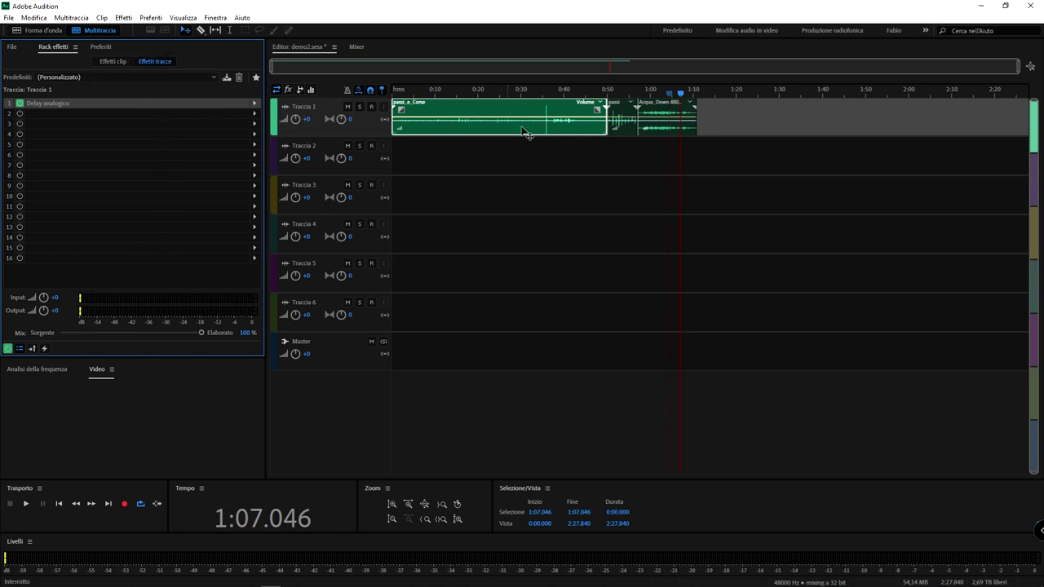
Step: Check the track effects of Traccia 1 while selecting its individual clips, all clips together and none
left_click(645, 127)
left_click(618, 122)
left_click(562, 122)
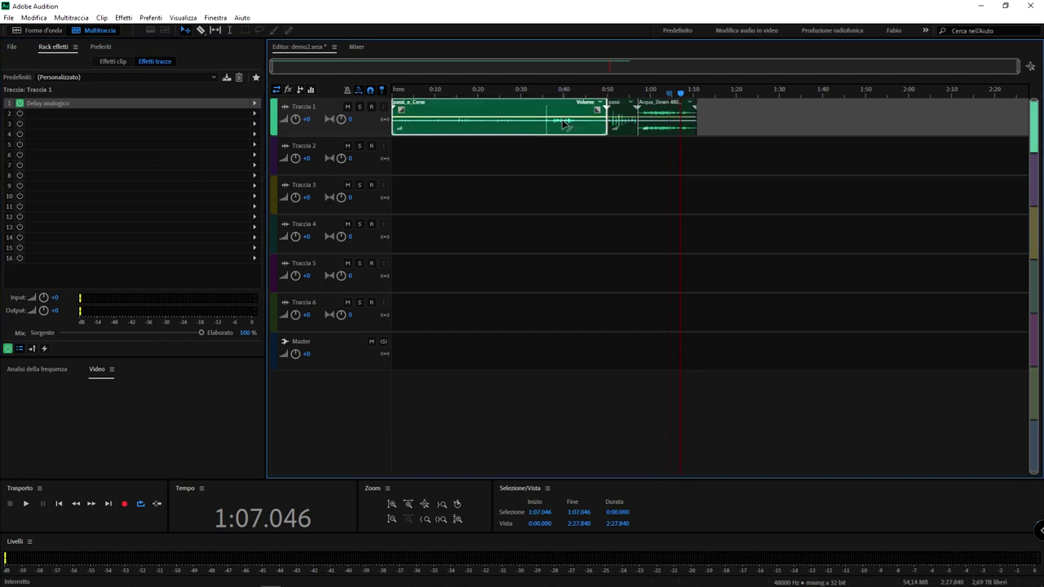
left_click(658, 127)
left_click(629, 128)
left_click(581, 128)
left_click(700, 121)
key("ctrl+a")
left_click(754, 119)
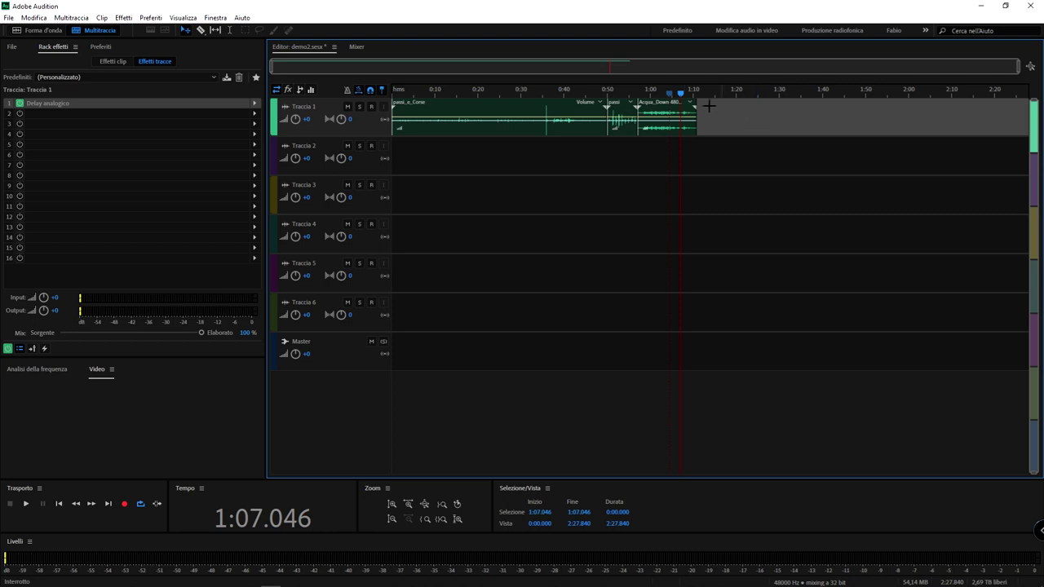
left_click(673, 155)
Step: Move the passi_e_Corse clip from Traccia 1 down to Traccia 2 and play it from about 0:36
left_click_drag(583, 117, 579, 147)
left_click_drag(574, 92, 500, 92)
left_click(548, 91)
key("space")
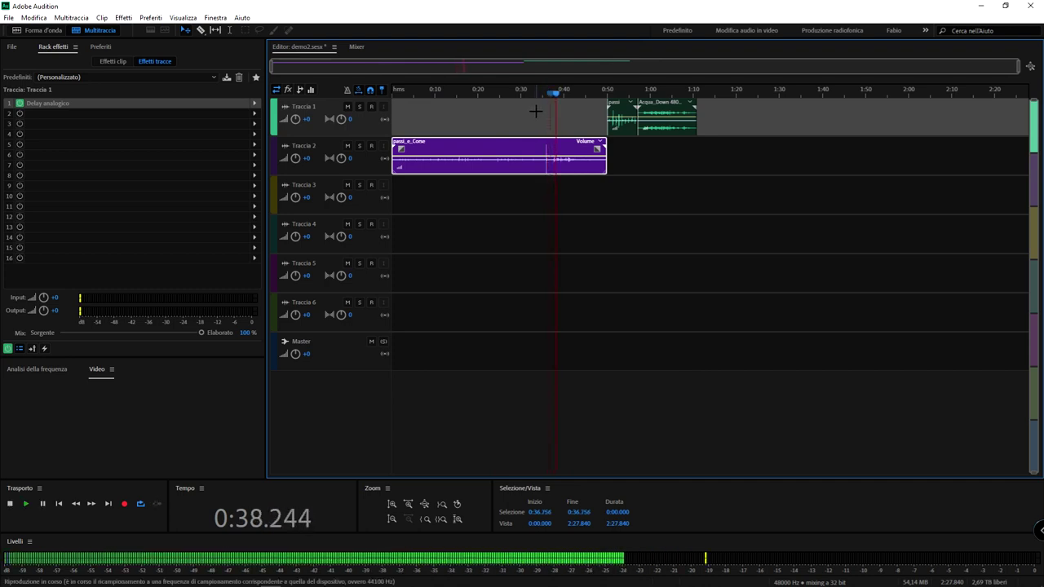
key("space")
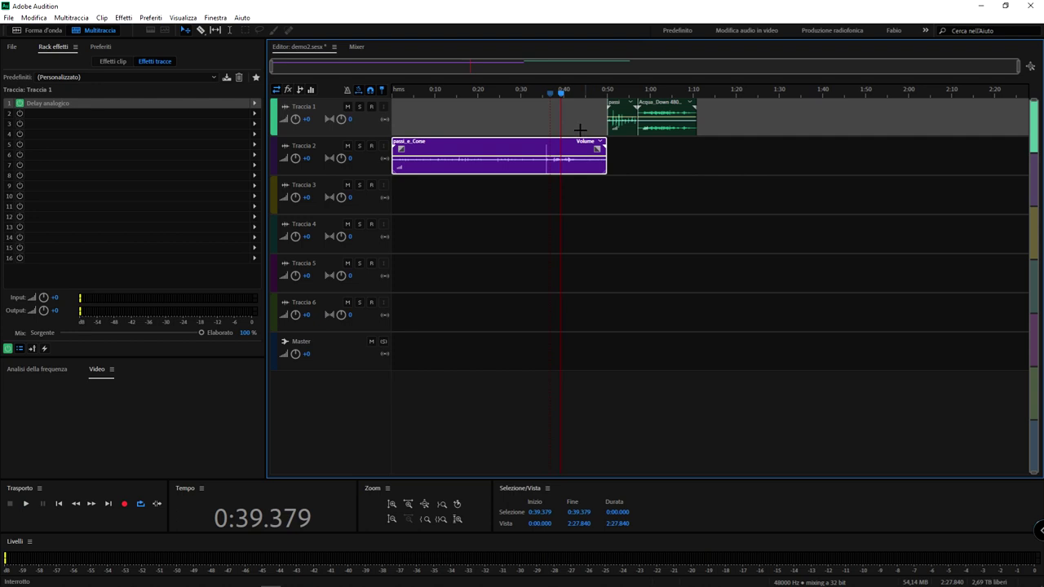
Step: Compare the track effects of Traccia 2 with those of Traccia 1
left_click(560, 149)
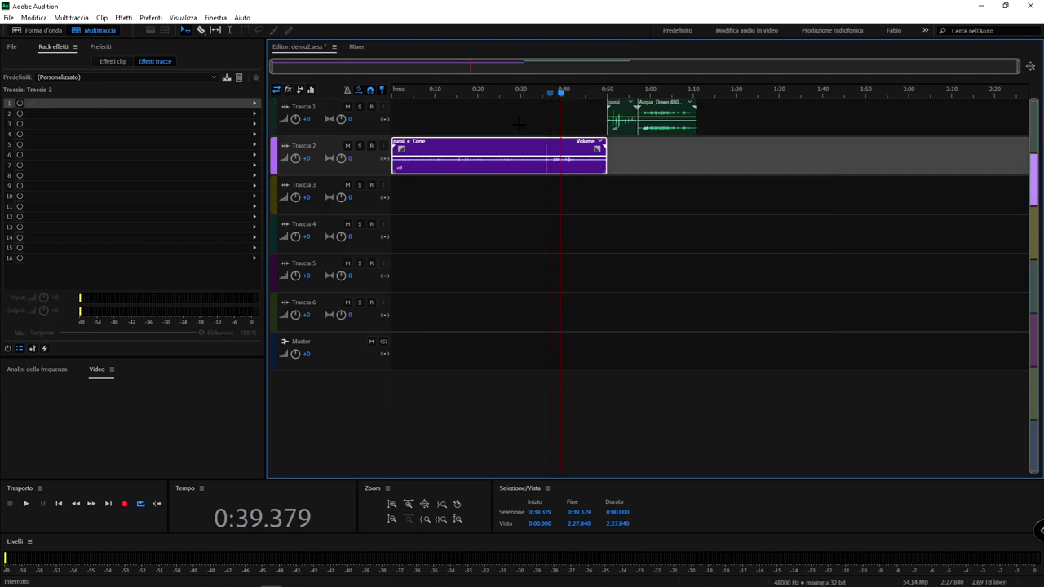
left_click(143, 62)
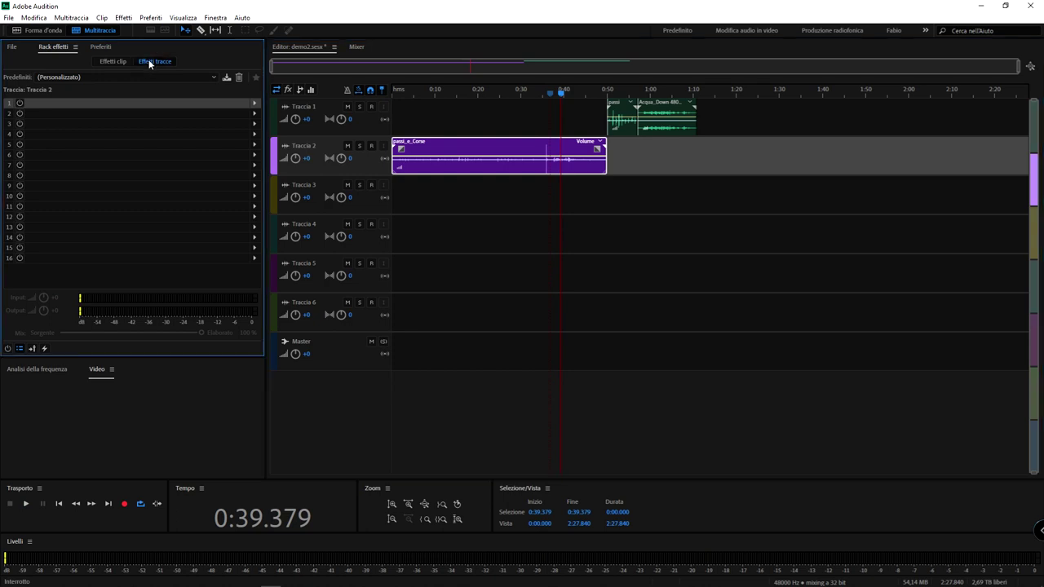
left_click(742, 164)
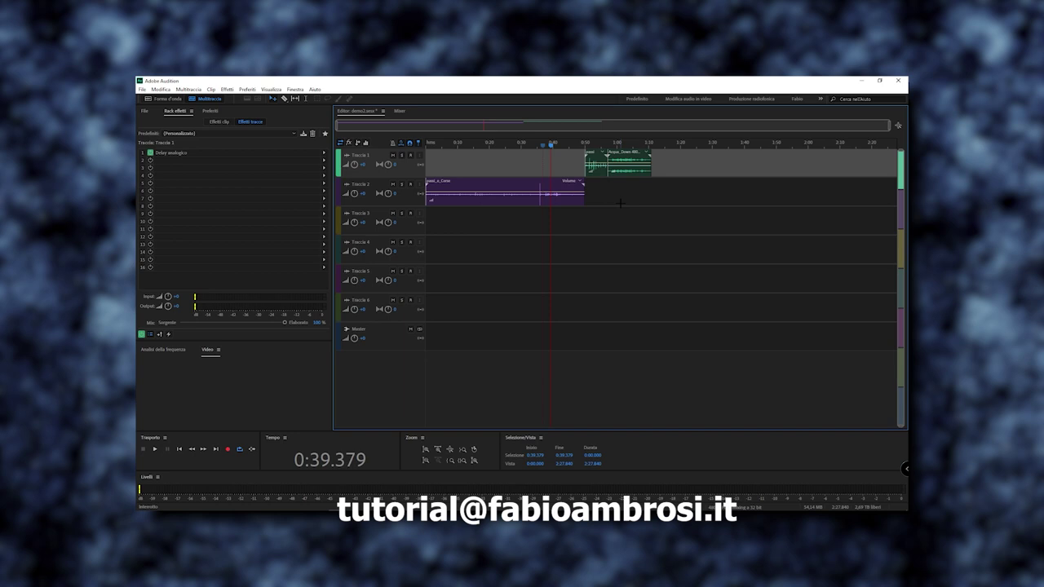
left_click_drag(701, 168, 727, 173)
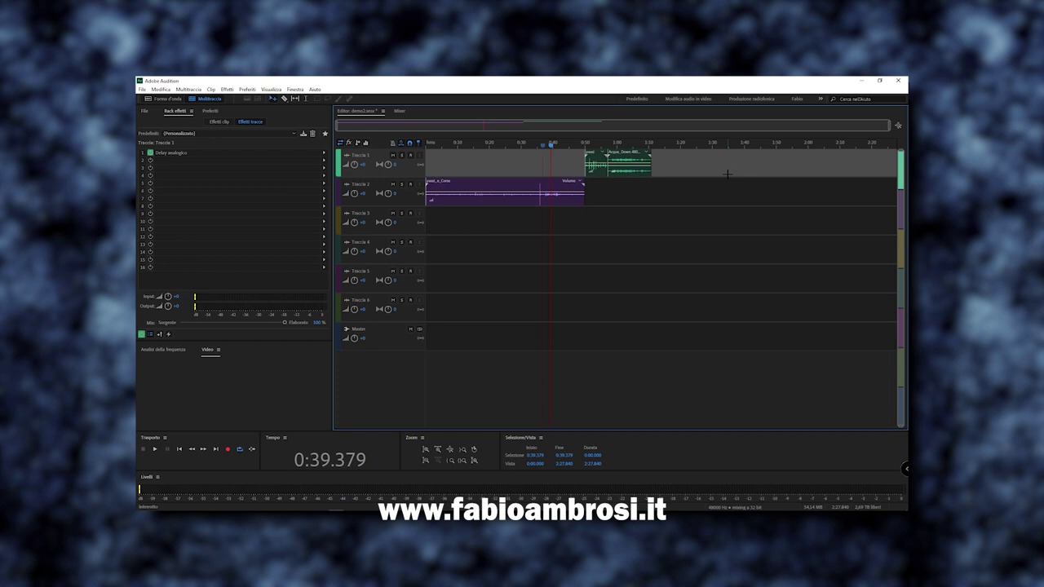
mouse_move(726, 173)
left_mouse_down()
mouse_move(664, 171)
mouse_move(736, 173)
left_mouse_up()
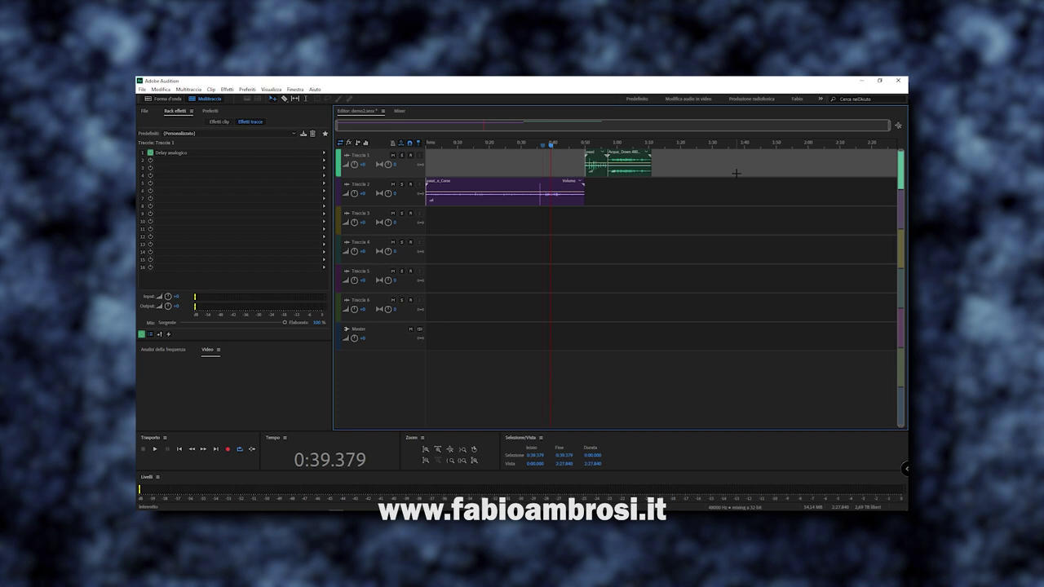